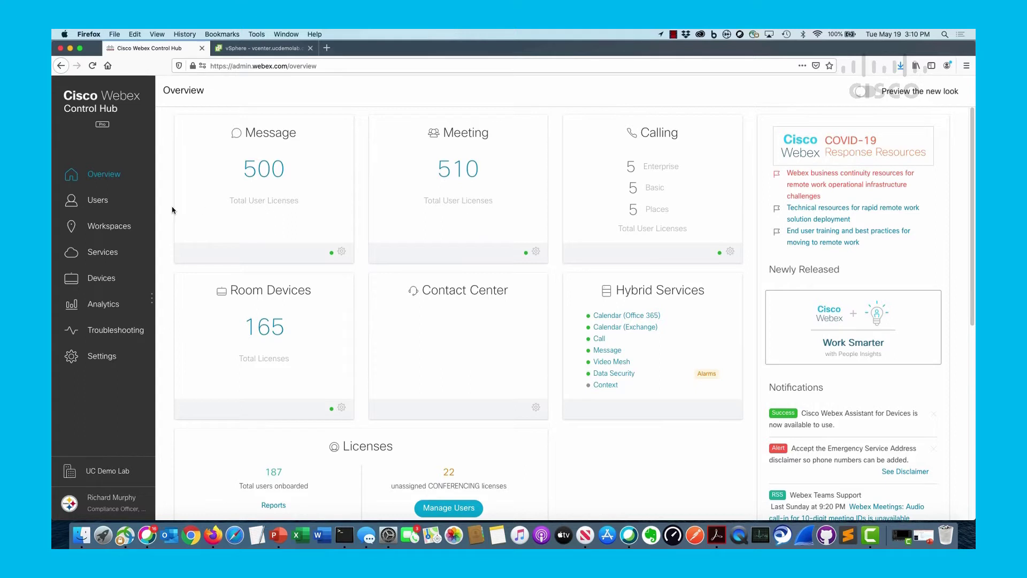
Step: Go from Services to the Video Mesh clusters and scroll through the Settings tab
{"action": "left_click", "coordinate": [116, 253]}
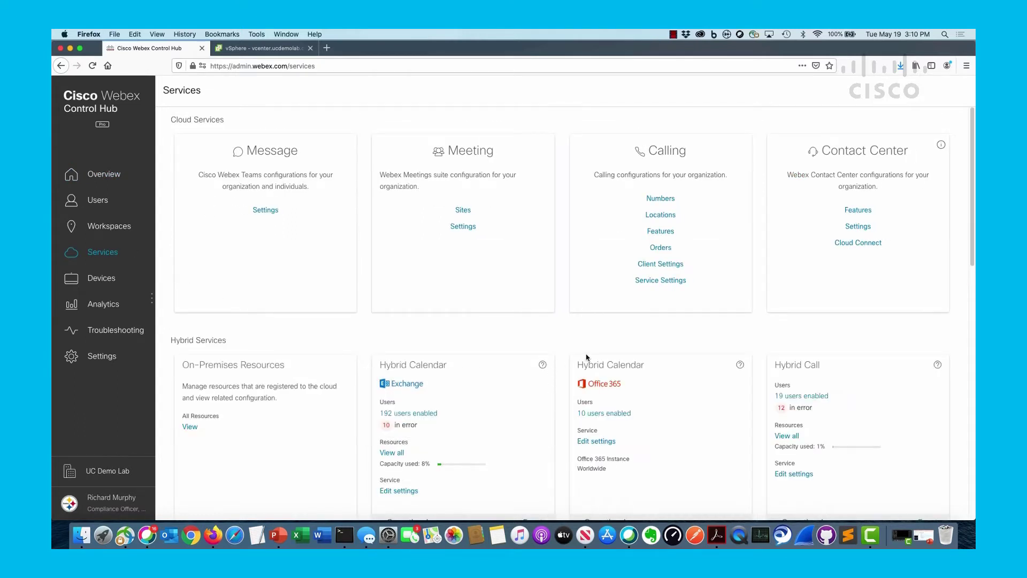
{"action": "scroll", "coordinate": [590, 359], "scroll_direction": "down", "scroll_amount": 5}
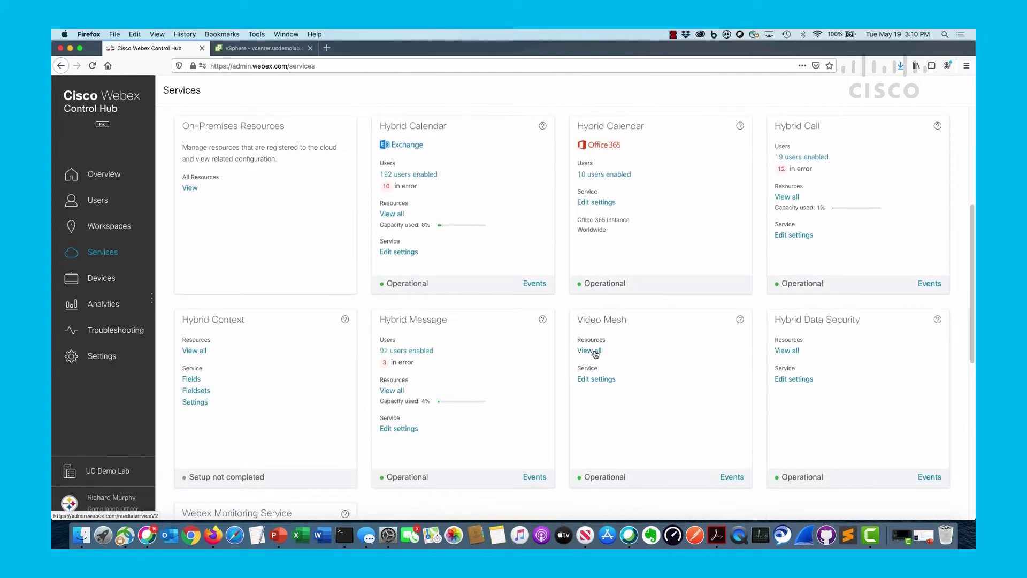
{"action": "left_click", "coordinate": [595, 352]}
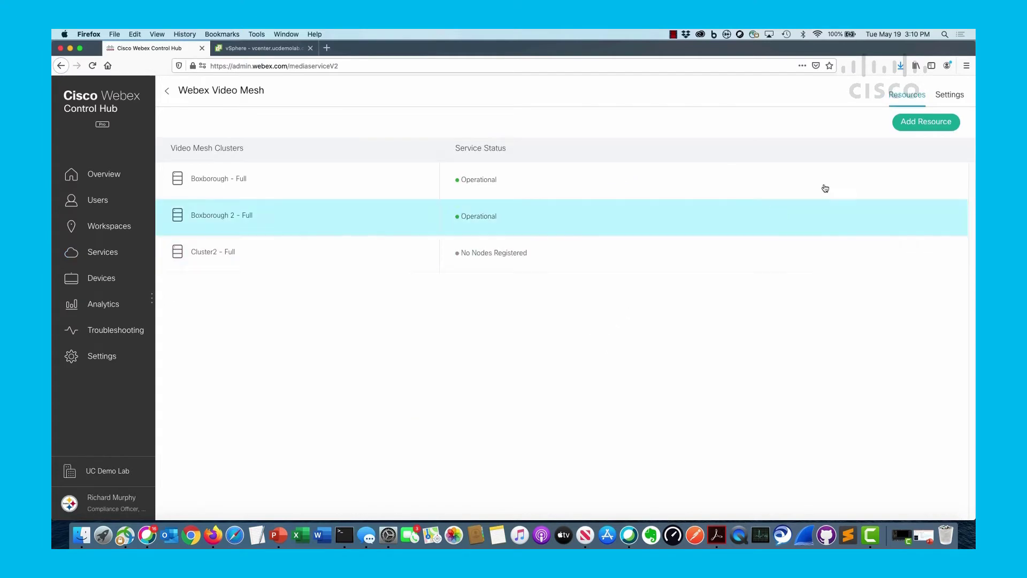
{"action": "left_click", "coordinate": [961, 97]}
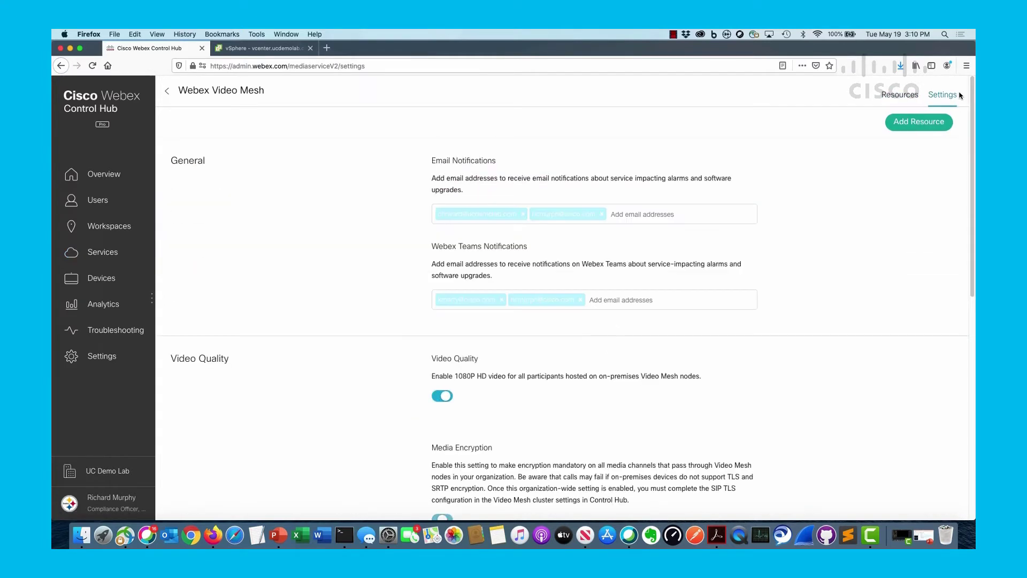
{"action": "scroll", "coordinate": [859, 285], "scroll_direction": "down", "scroll_amount": 10}
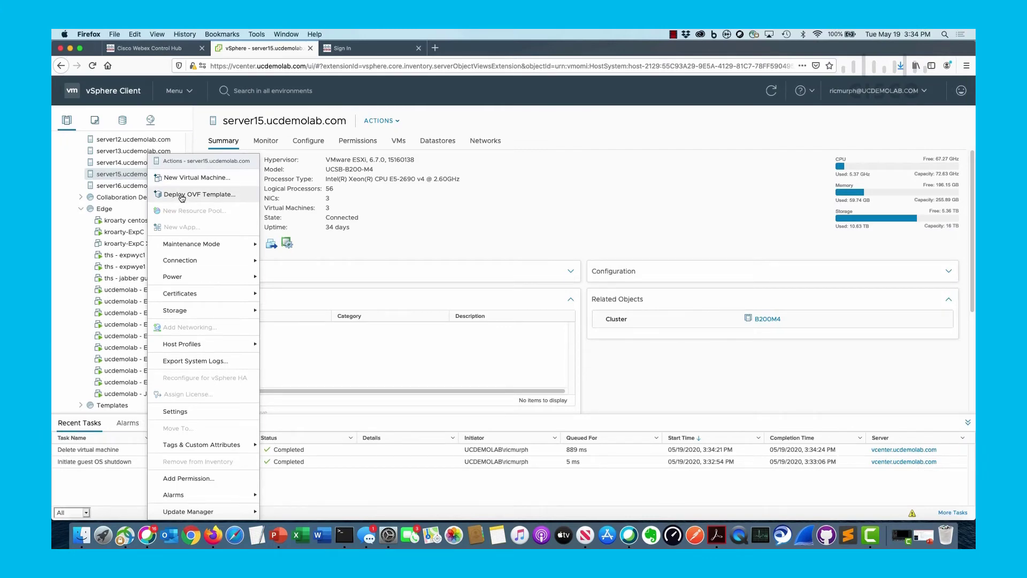
Step: Start an OVF template deployment from the local file videomesh.ova
{"action": "left_click", "coordinate": [182, 195]}
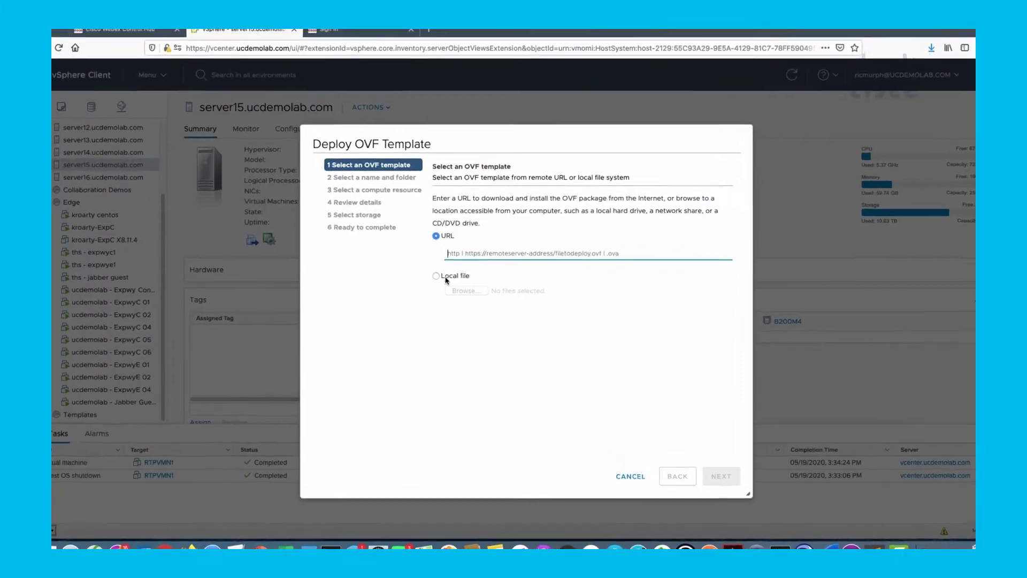
{"action": "left_click", "coordinate": [446, 277]}
{"action": "left_click", "coordinate": [466, 290]}
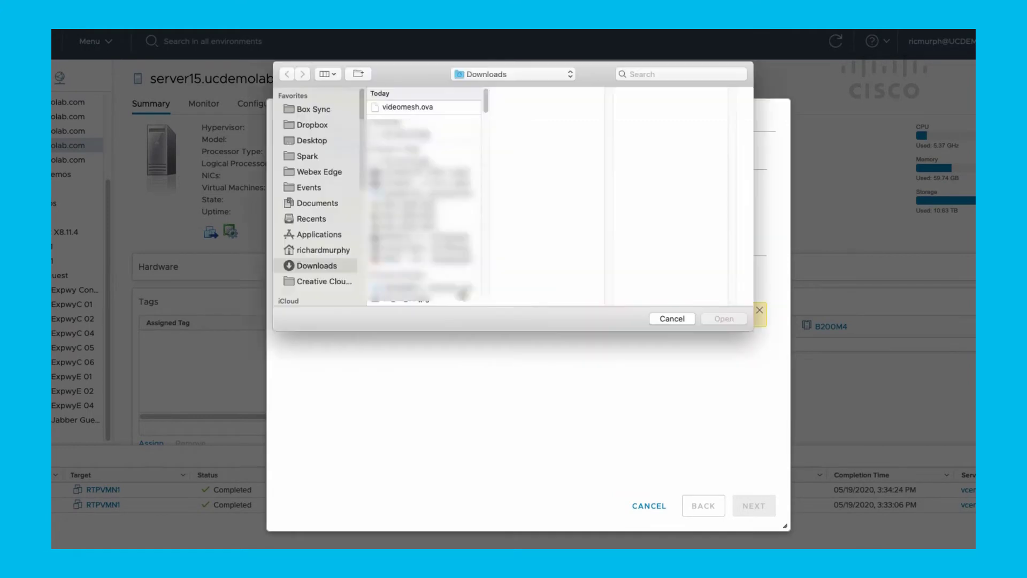
{"action": "double_click", "coordinate": [416, 107]}
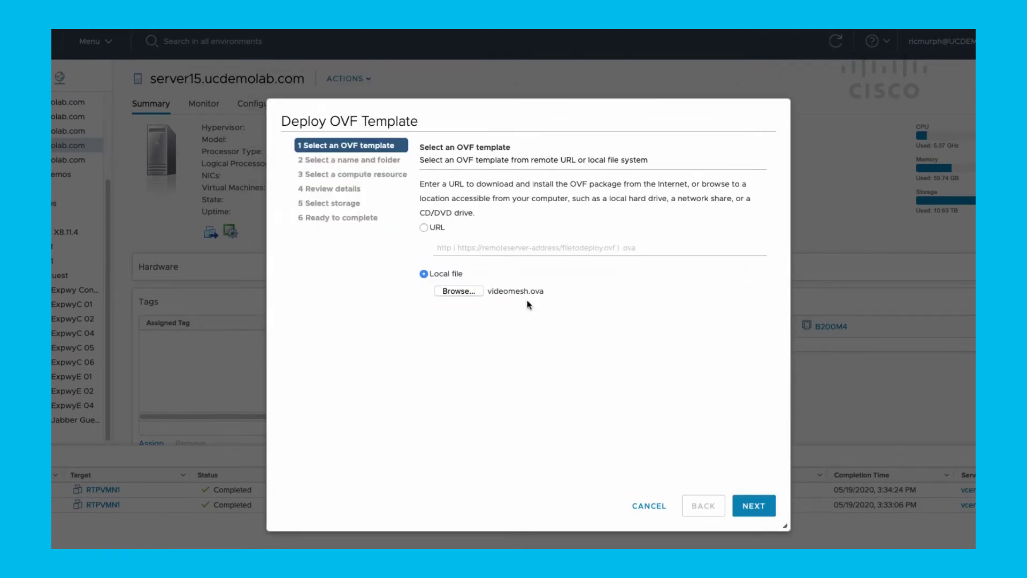
{"action": "left_click", "coordinate": [754, 502]}
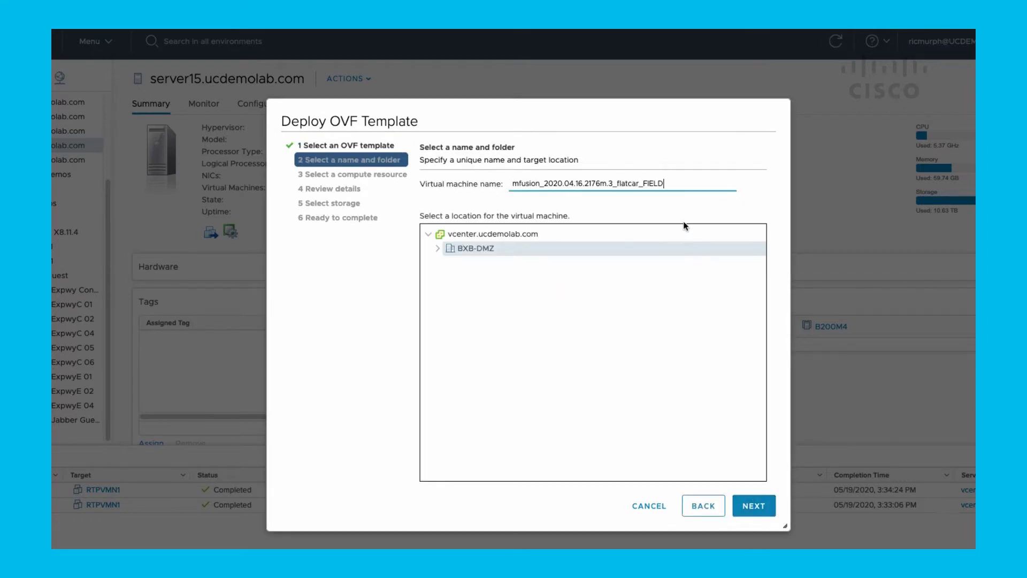
Step: Name the virtual machine RTP1VMN and use server15 as its compute resource
{"action": "left_click_drag", "start_coordinate": [671, 183], "coordinate": [503, 188]}
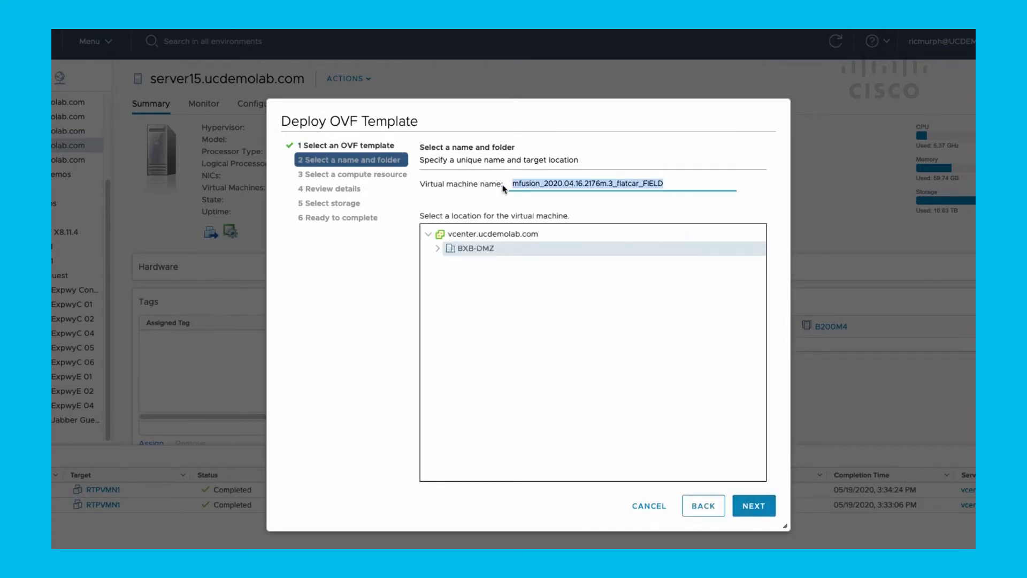
{"action": "type", "text": "RT"}
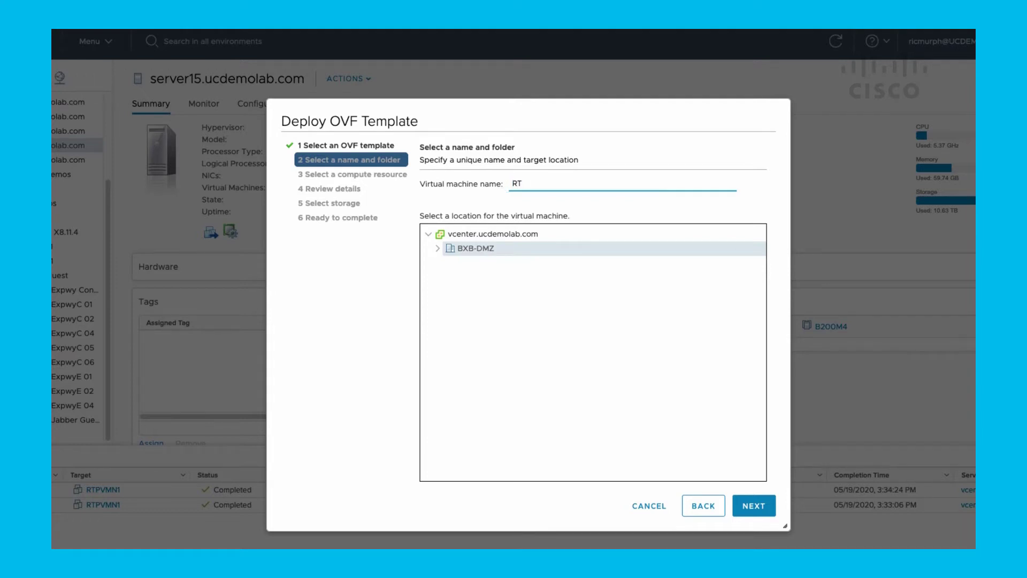
{"action": "type", "text": "P1VMN"}
{"action": "left_click", "coordinate": [743, 504]}
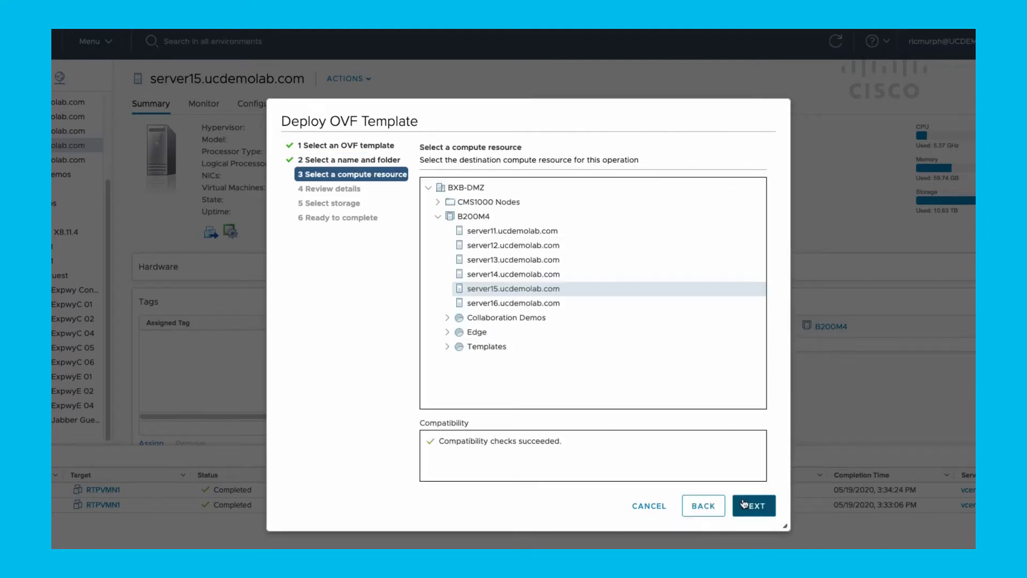
{"action": "left_click", "coordinate": [745, 504]}
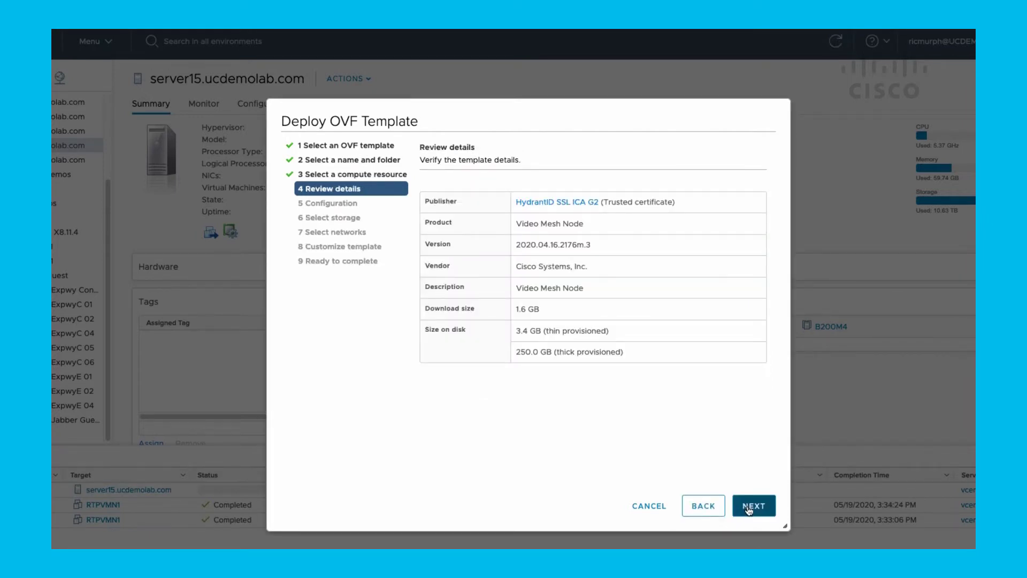
Step: Pass the template review and keep the default mm410v configuration instead of CMS 1000
{"action": "left_click", "coordinate": [753, 508]}
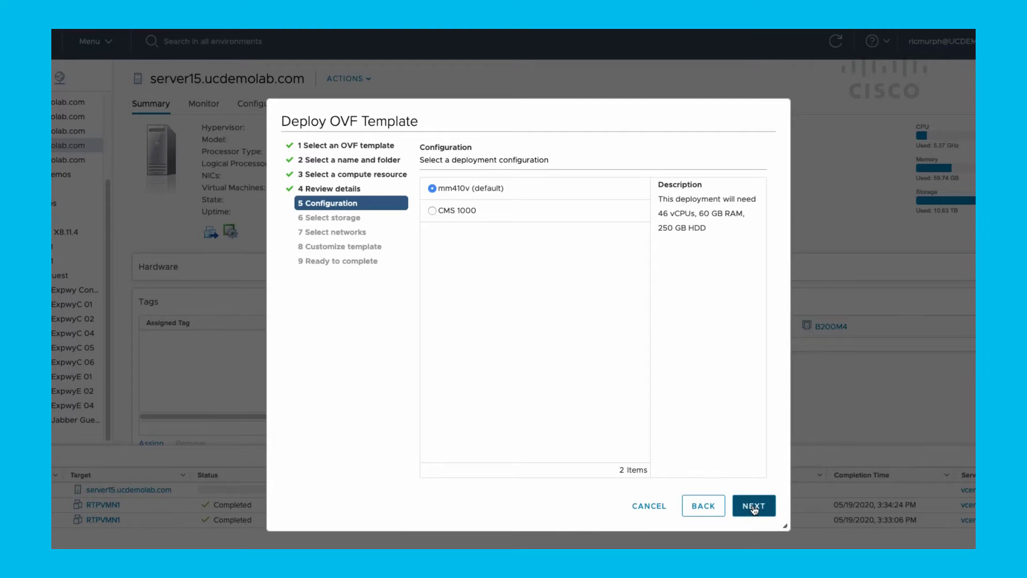
{"action": "left_click", "coordinate": [456, 212]}
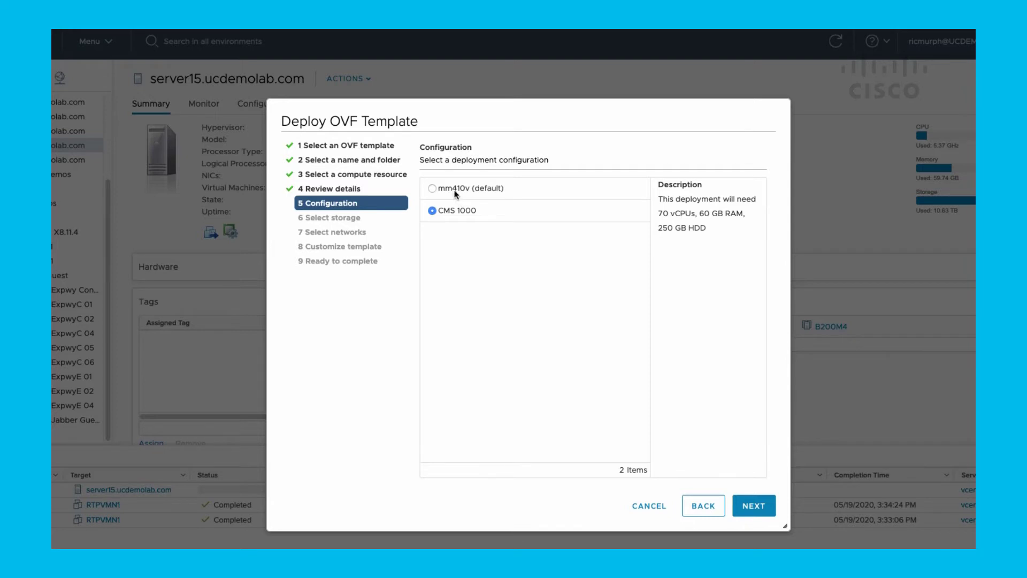
{"action": "left_click", "coordinate": [454, 191]}
{"action": "left_click", "coordinate": [750, 506]}
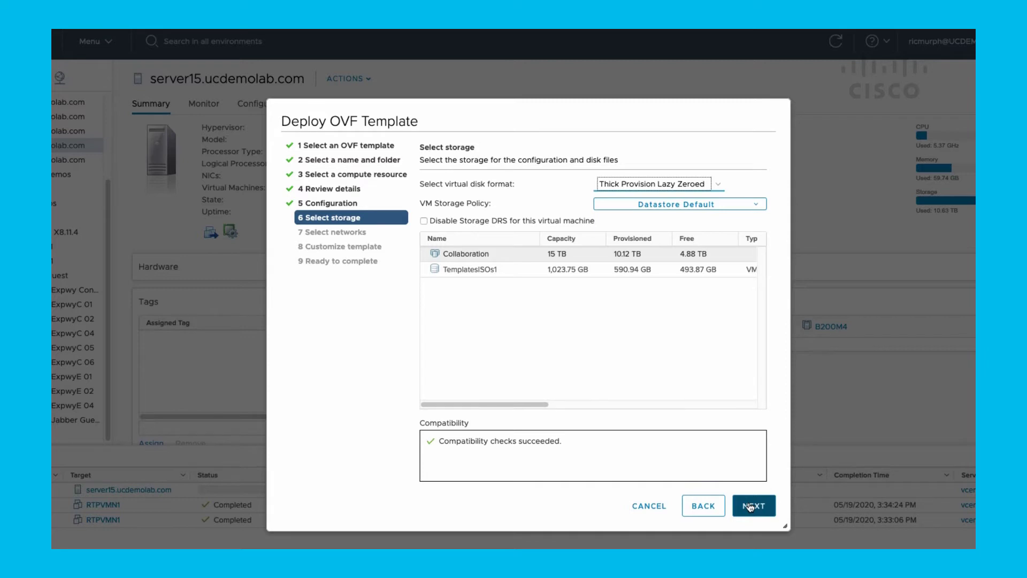
Step: Accept the Collaboration datastore, VLAN152 networks and default template properties, then deploy
{"action": "left_click", "coordinate": [754, 508]}
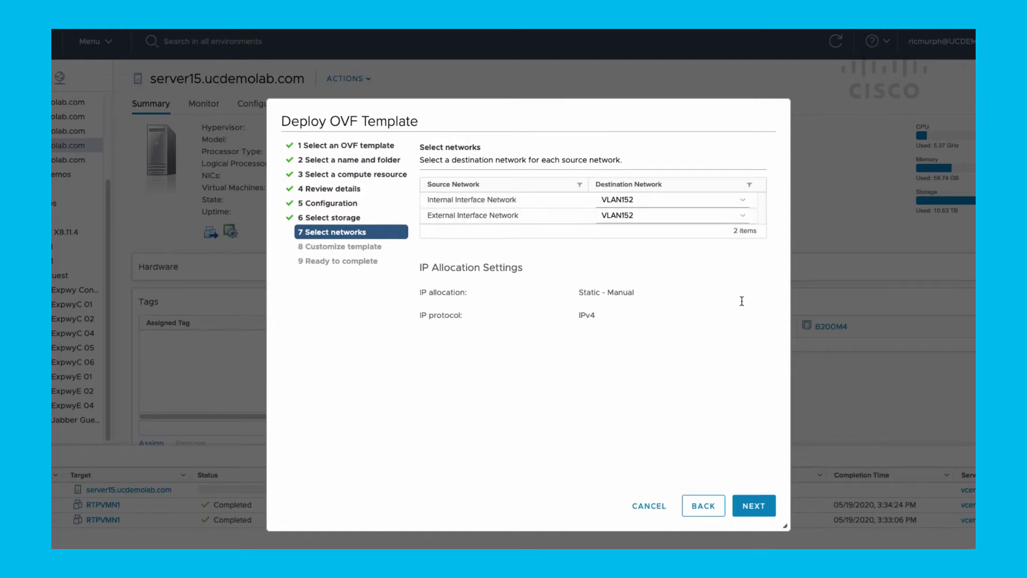
{"action": "left_click", "coordinate": [755, 506]}
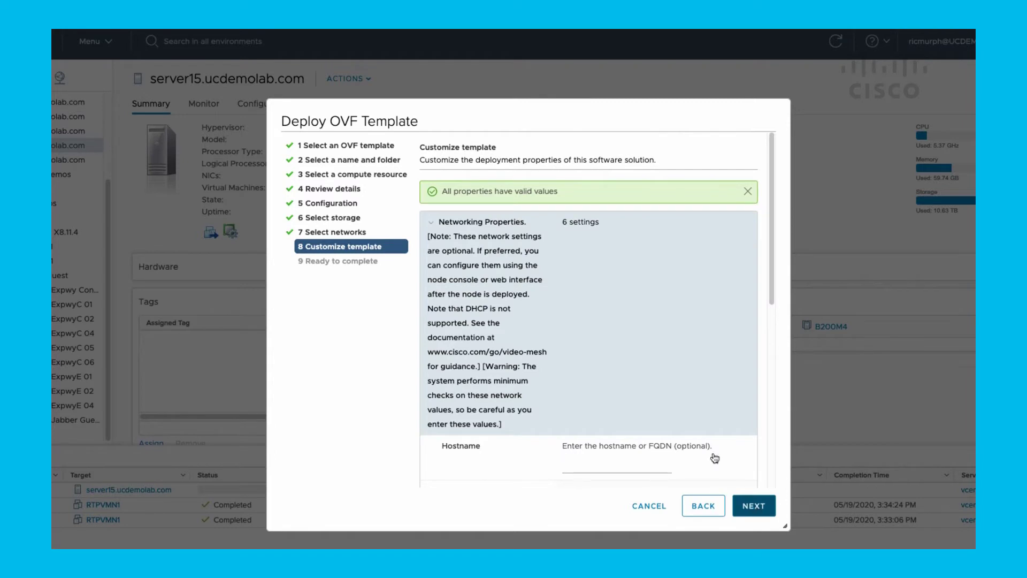
{"action": "left_click", "coordinate": [752, 506]}
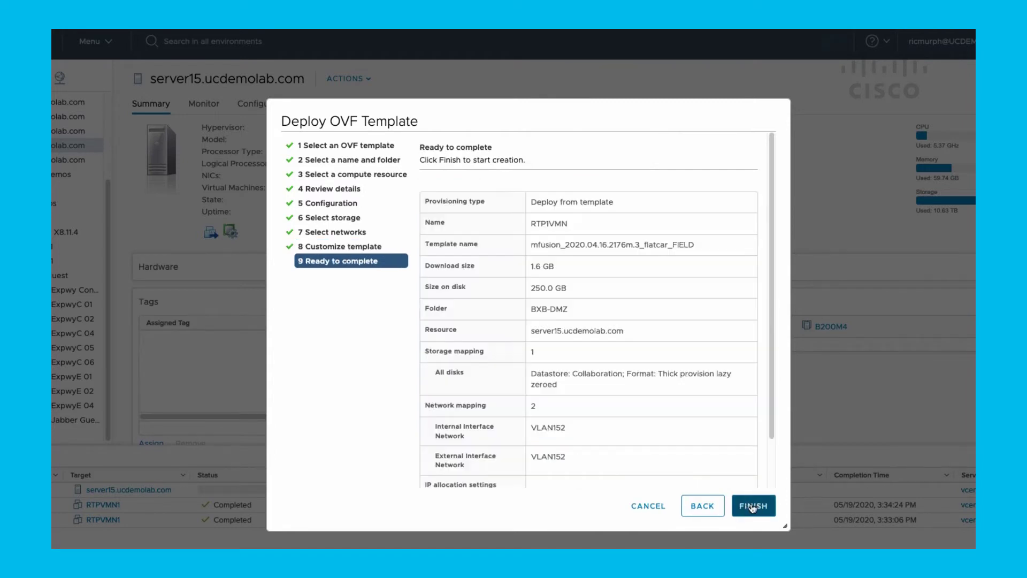
{"action": "left_click", "coordinate": [752, 506]}
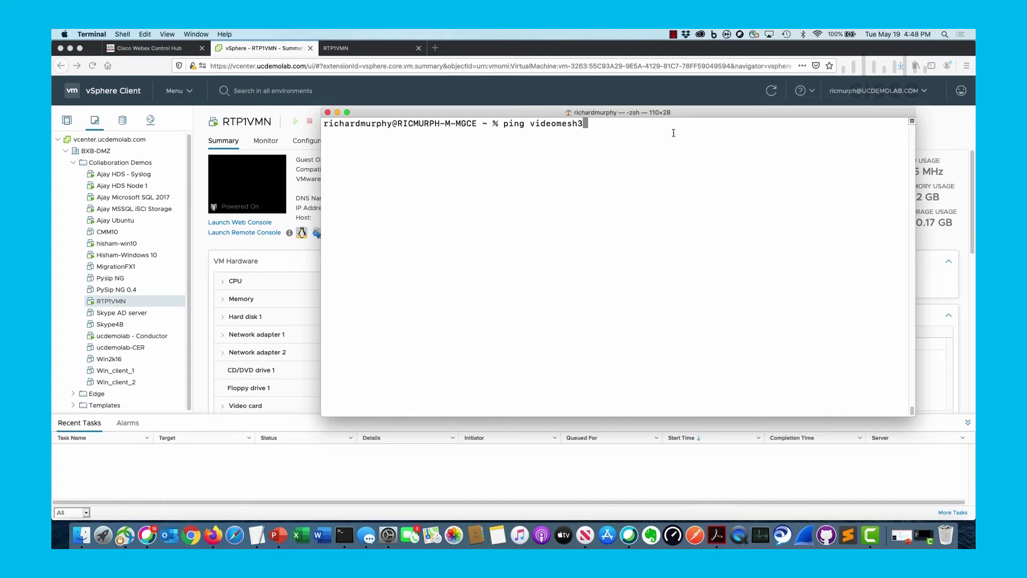
{"action": "key", "text": "Return"}
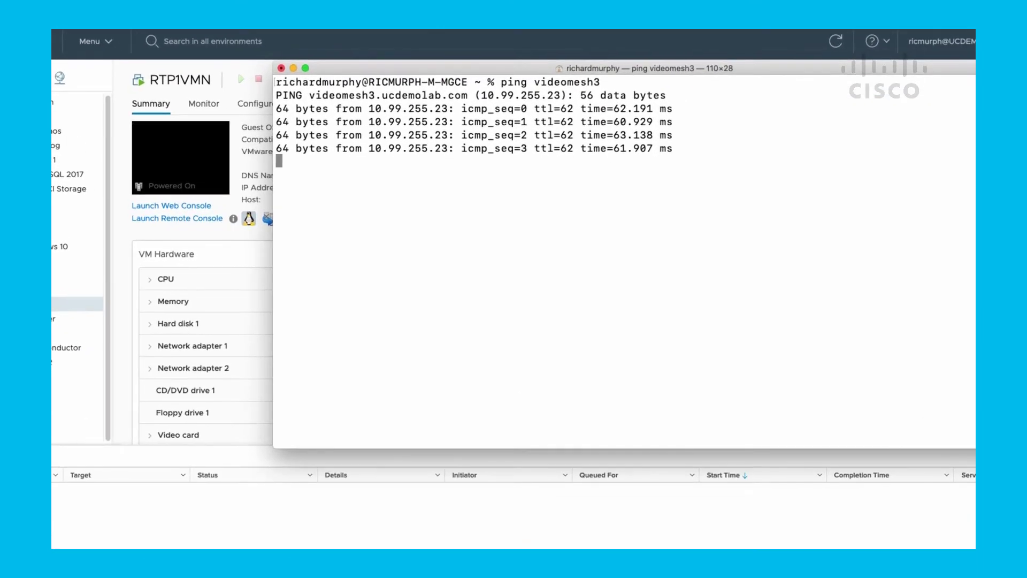
{"action": "key", "text": "ctrl+c"}
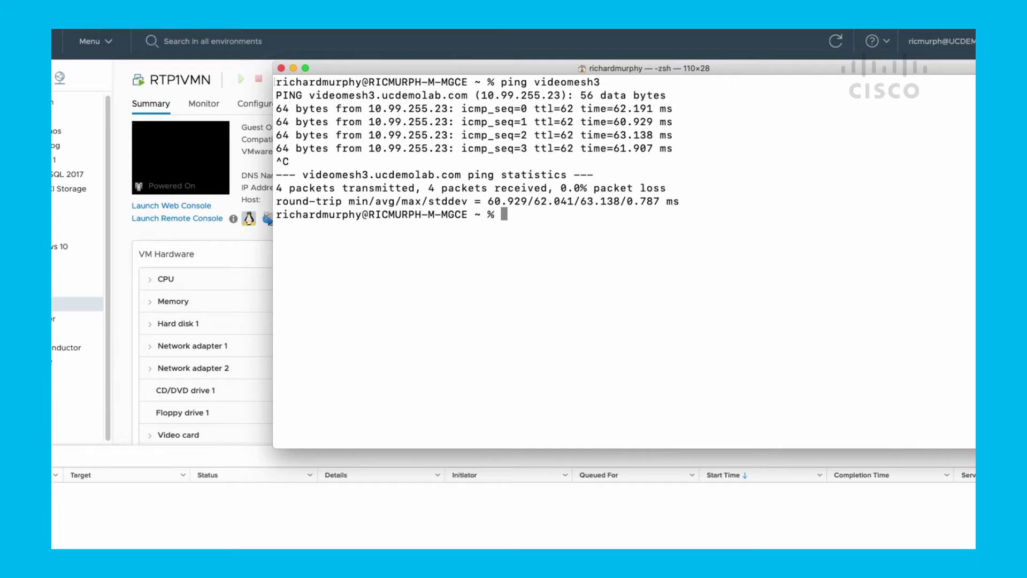
{"action": "type", "text": "ssh admin@10.99.255.23"}
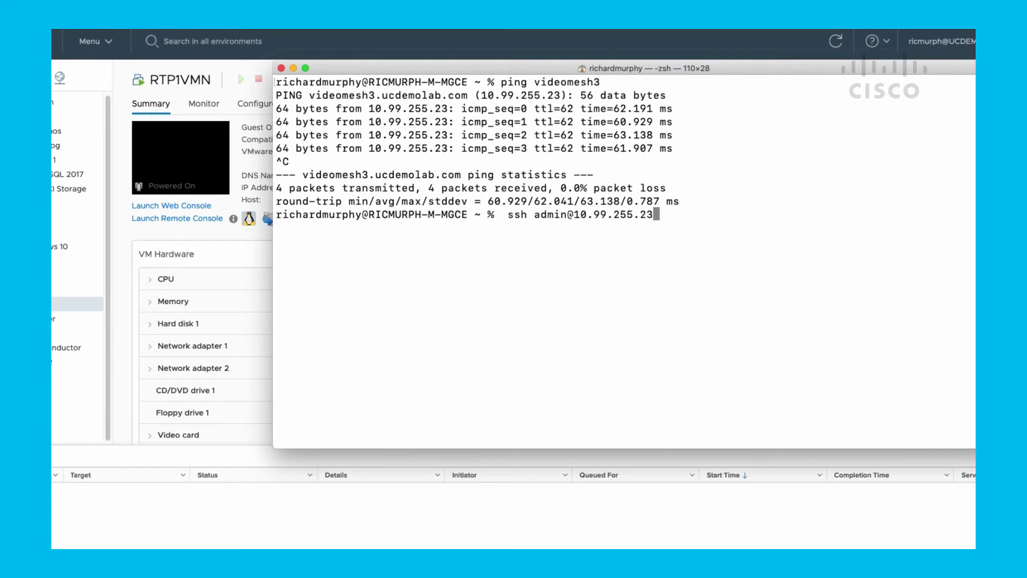
{"action": "key", "text": "Return"}
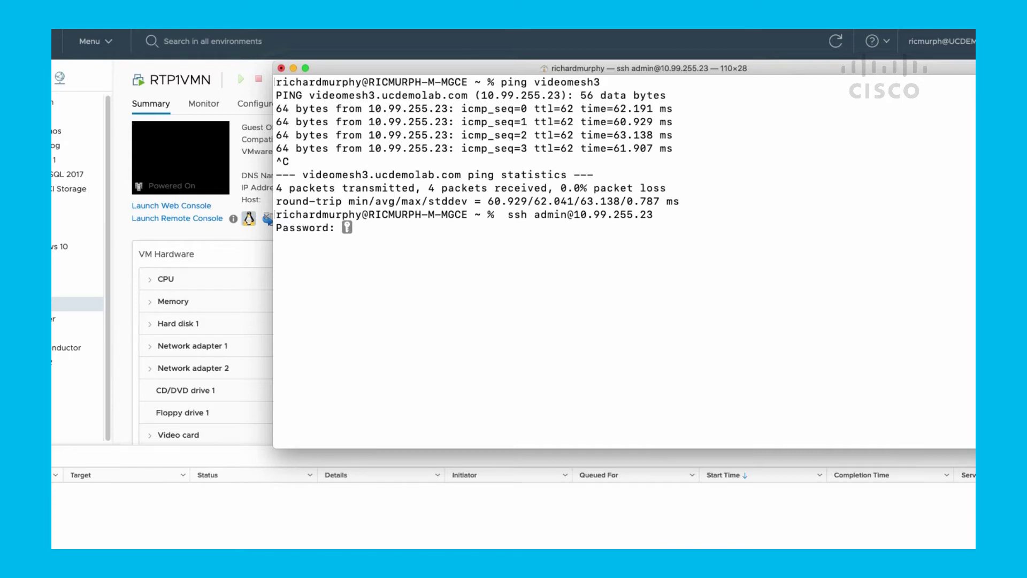
{"action": "key", "text": "Return"}
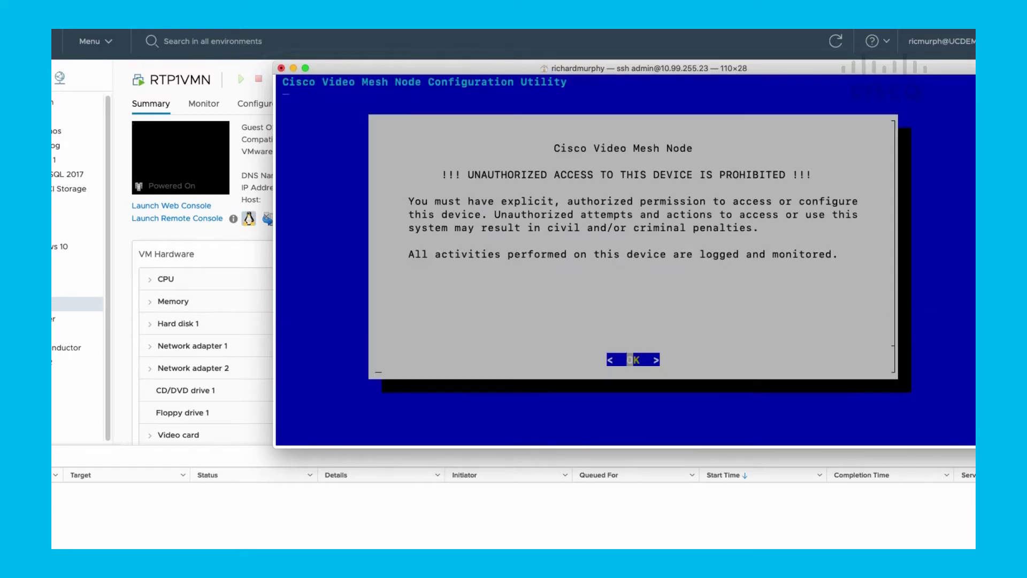
Step: Acknowledge the access warning and review the node's current configuration summary
{"action": "key", "text": "Return"}
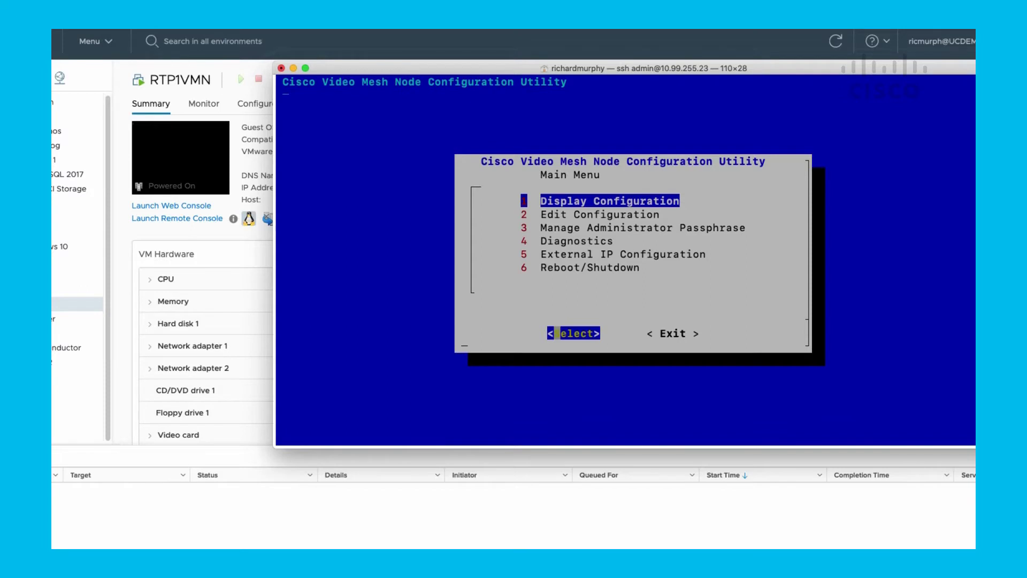
{"action": "key", "text": "Return"}
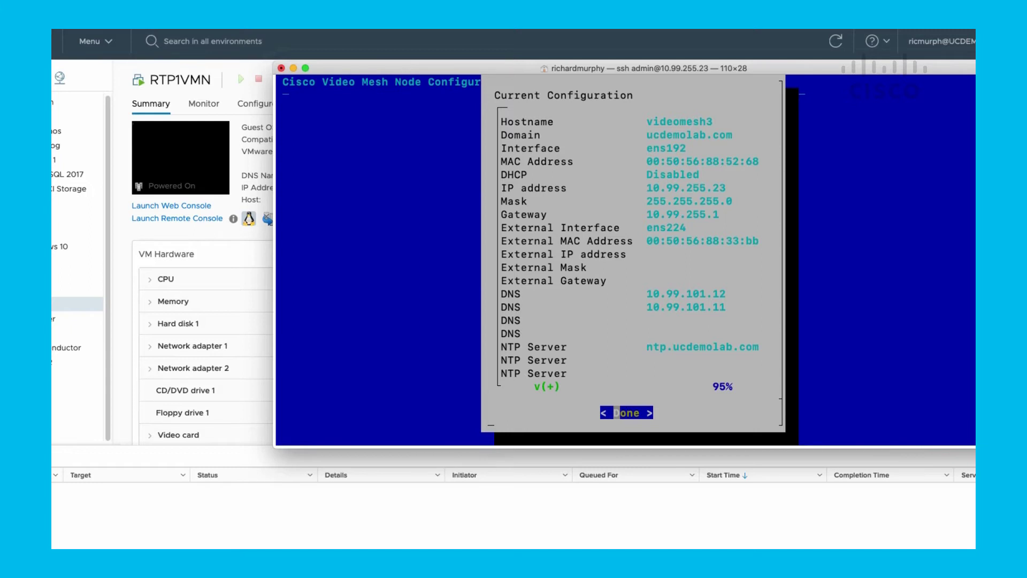
{"action": "key", "text": "Return"}
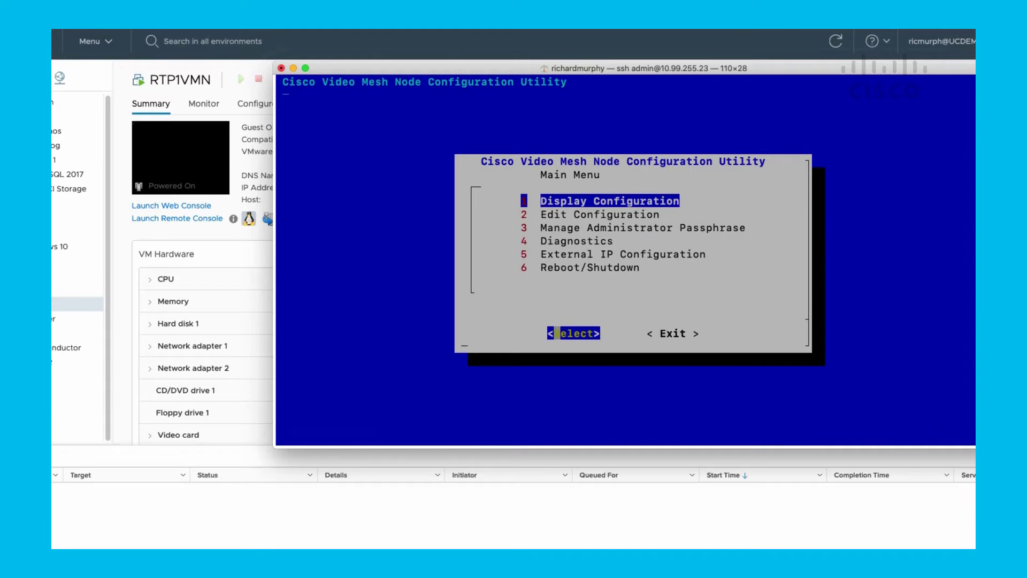
Step: Open option 5, External IP Configuration, from the utility's main menu
{"action": "key", "text": "Down"}
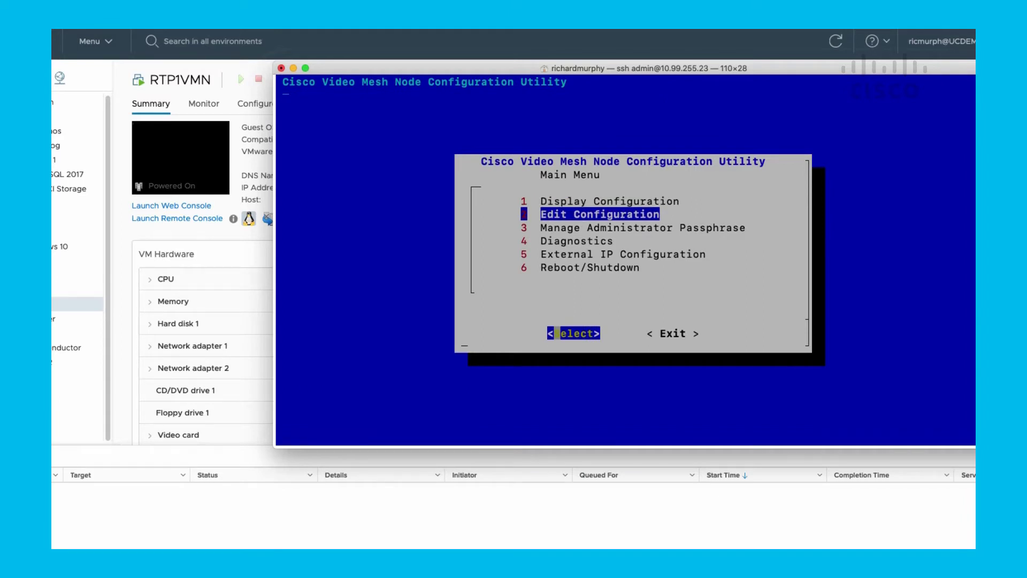
{"action": "key", "text": "Down"}
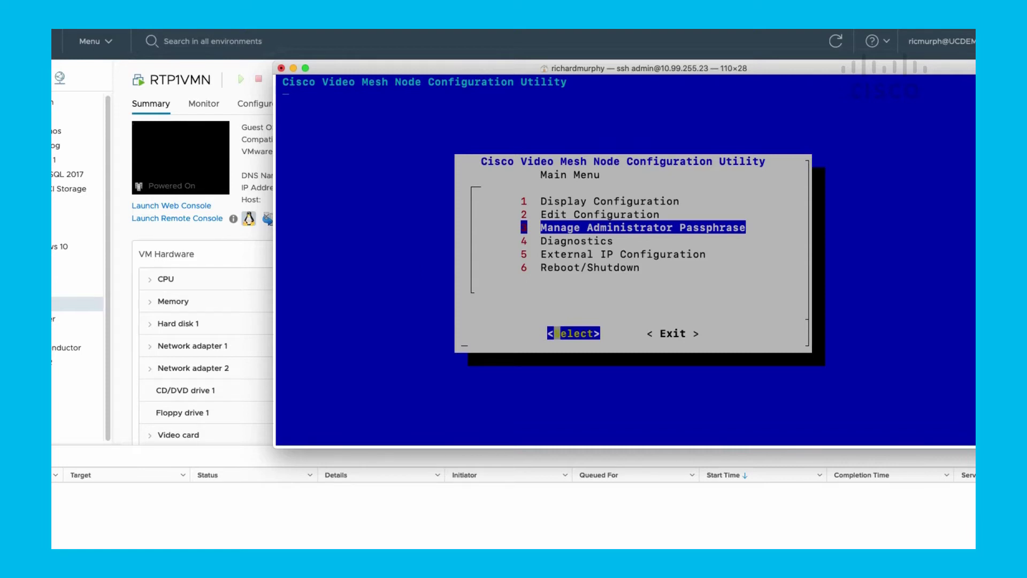
{"action": "key", "text": "Down"}
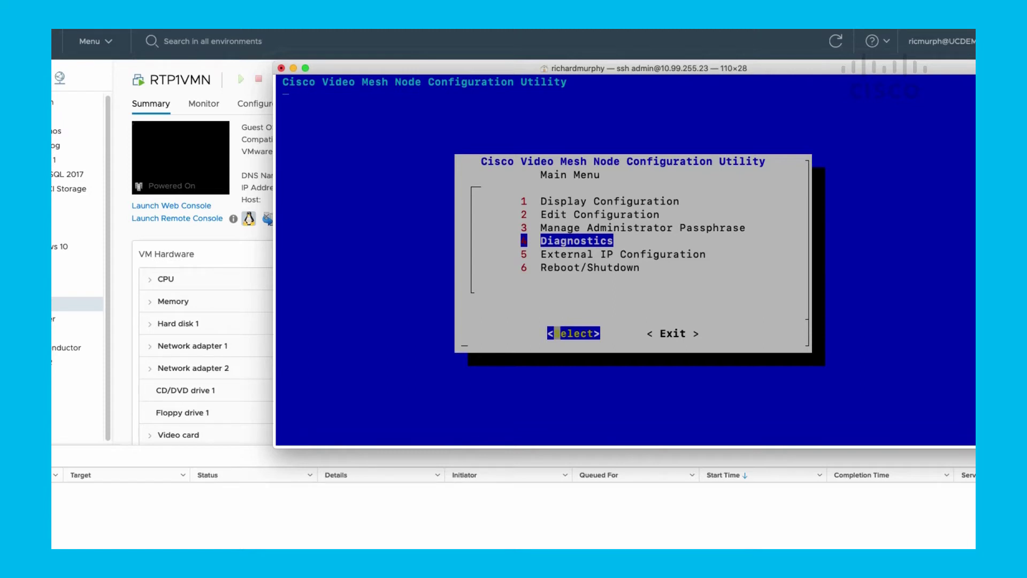
{"action": "key", "text": "Down"}
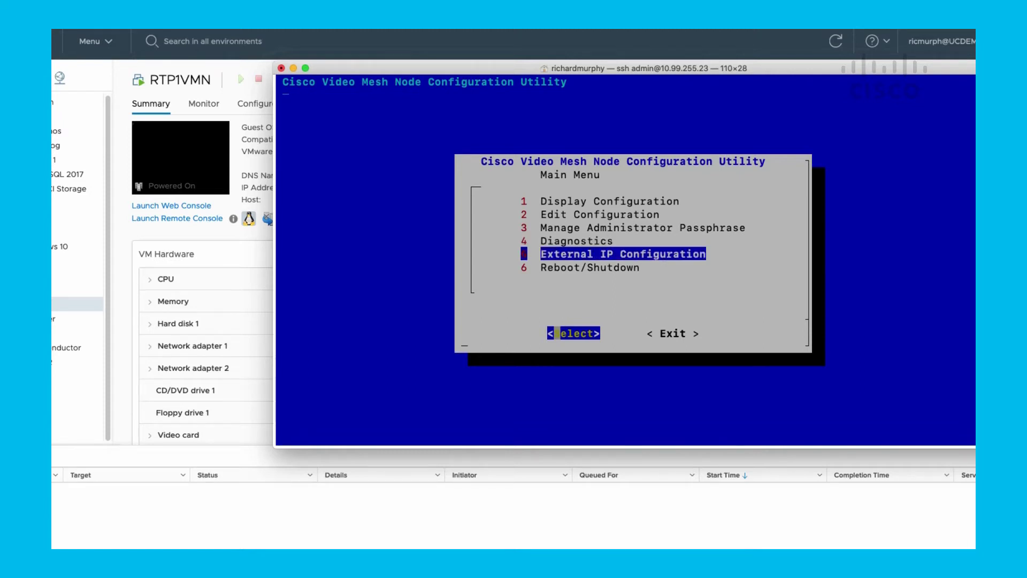
{"action": "key", "text": "Return"}
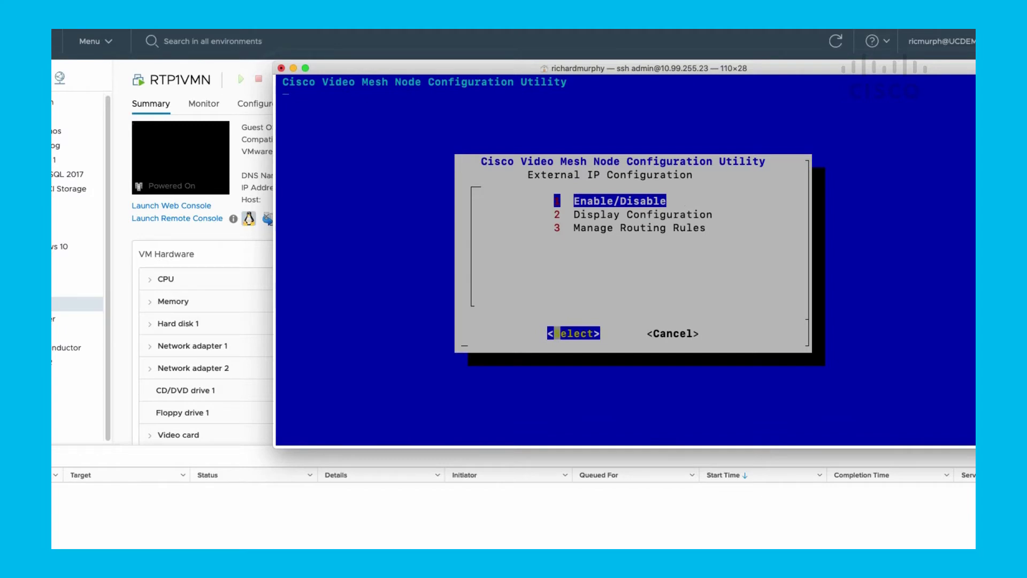
Step: View the external IP settings and close the empty form without saving
{"action": "key", "text": "Down"}
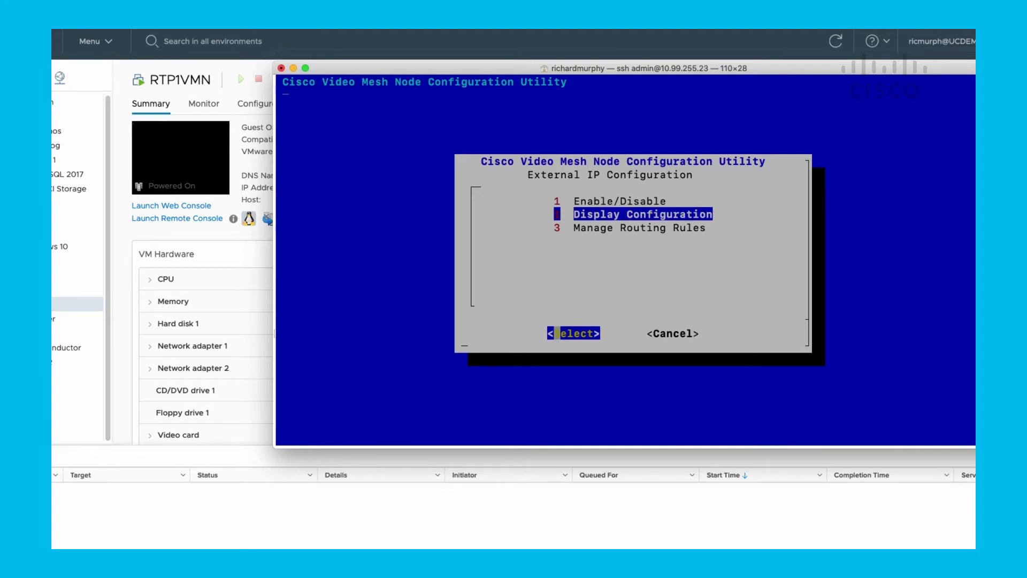
{"action": "key", "text": "Return"}
{"action": "key", "text": "Return"}
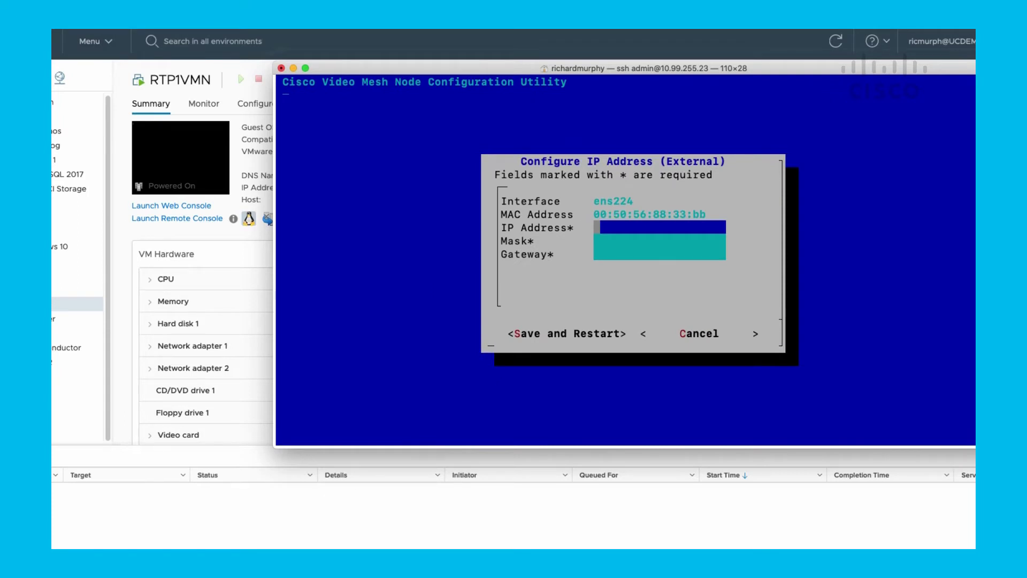
{"action": "key", "text": "Tab"}
{"action": "key", "text": "Tab"}
{"action": "key", "text": "Return"}
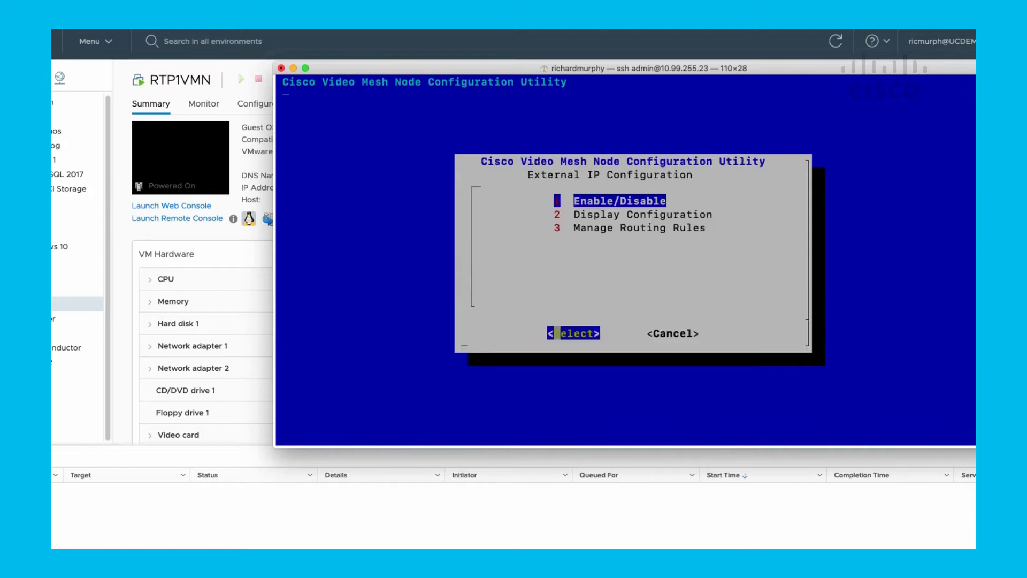
Step: Choose Manage Routing Rules and agree to enable external IP on ens224
{"action": "key", "text": "Down"}
{"action": "key", "text": "Down"}
{"action": "key", "text": "Return"}
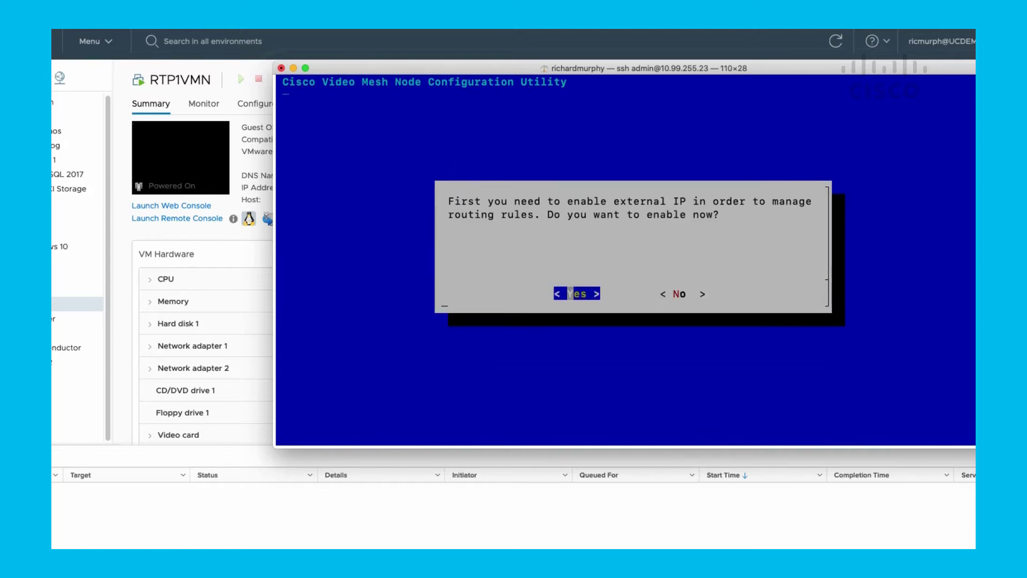
{"action": "key", "text": "Return"}
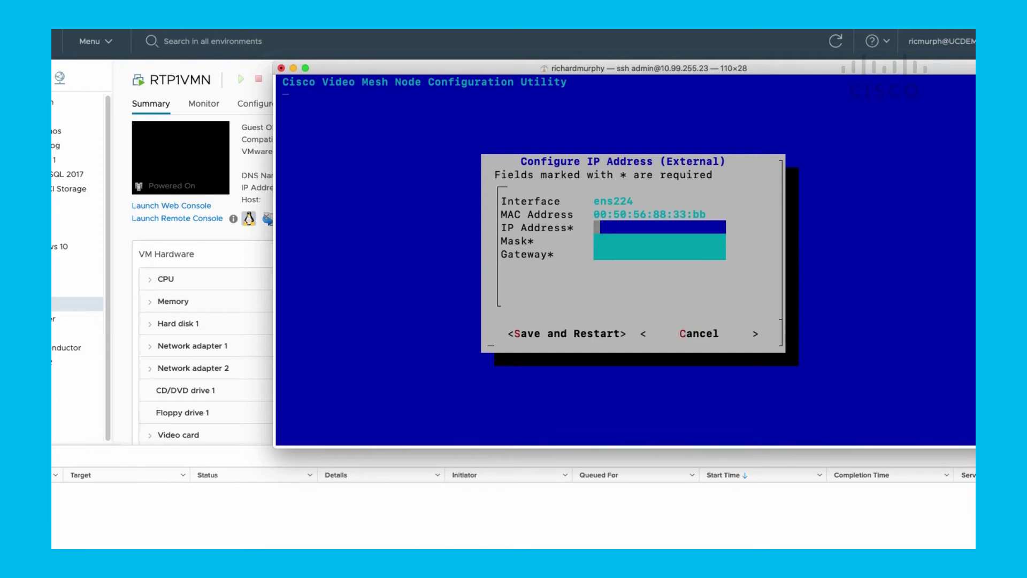
Step: Cancel the unsaved external IP form, back out to the main menu, and exit the utility
{"action": "key", "text": "Tab"}
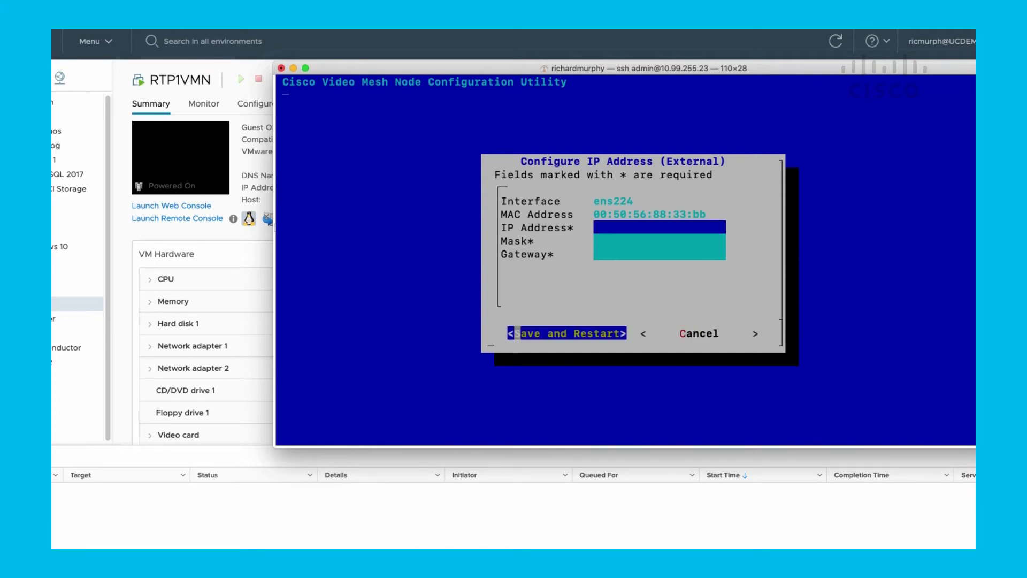
{"action": "key", "text": "Tab"}
{"action": "key", "text": "Return"}
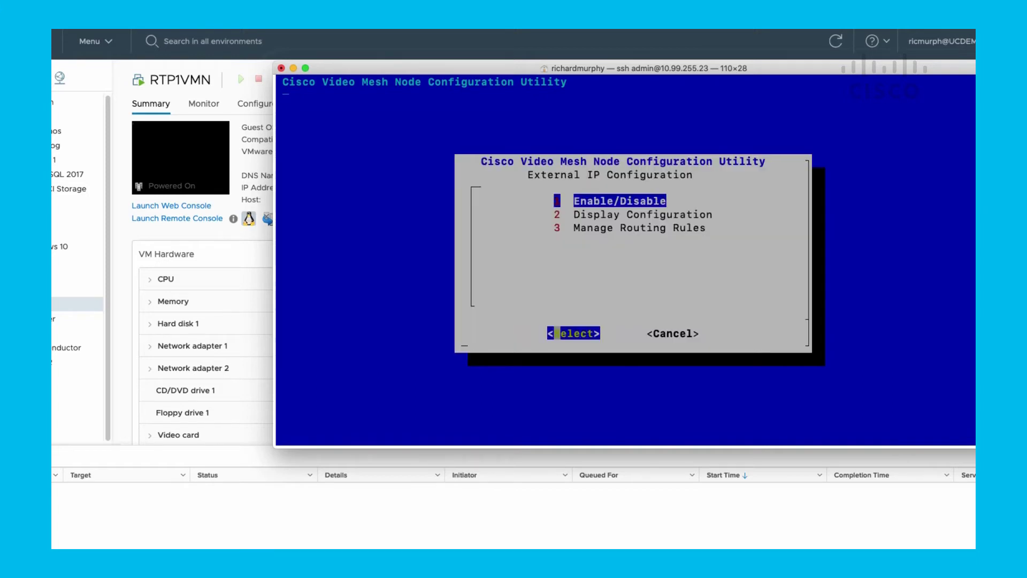
{"action": "key", "text": "Tab"}
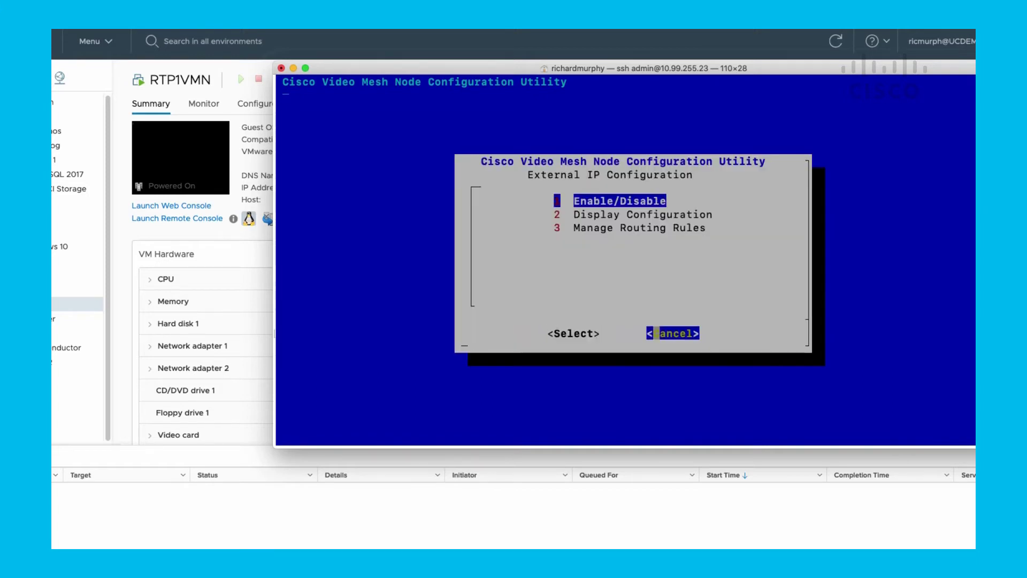
{"action": "key", "text": "Return"}
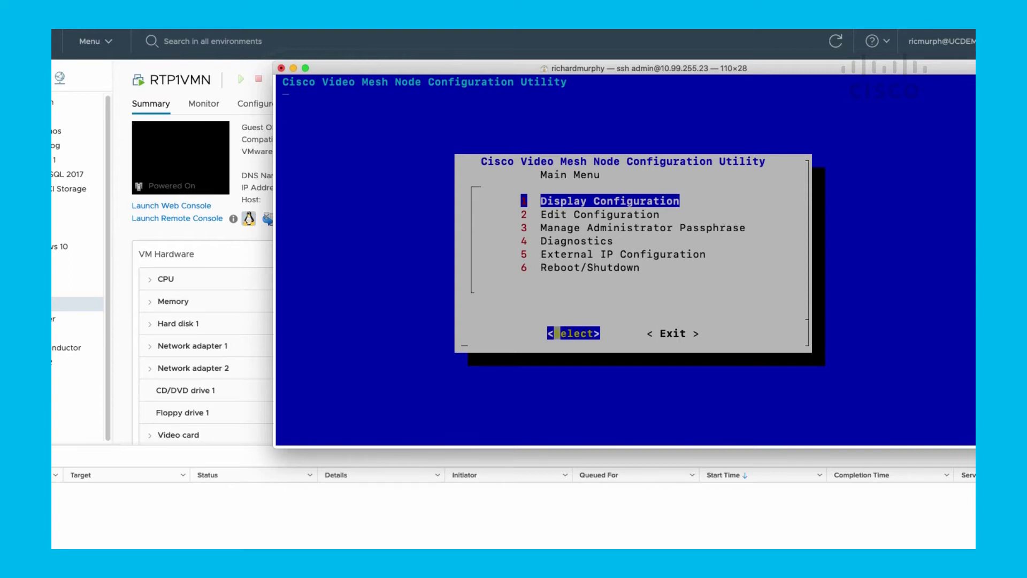
{"action": "key", "text": "Tab"}
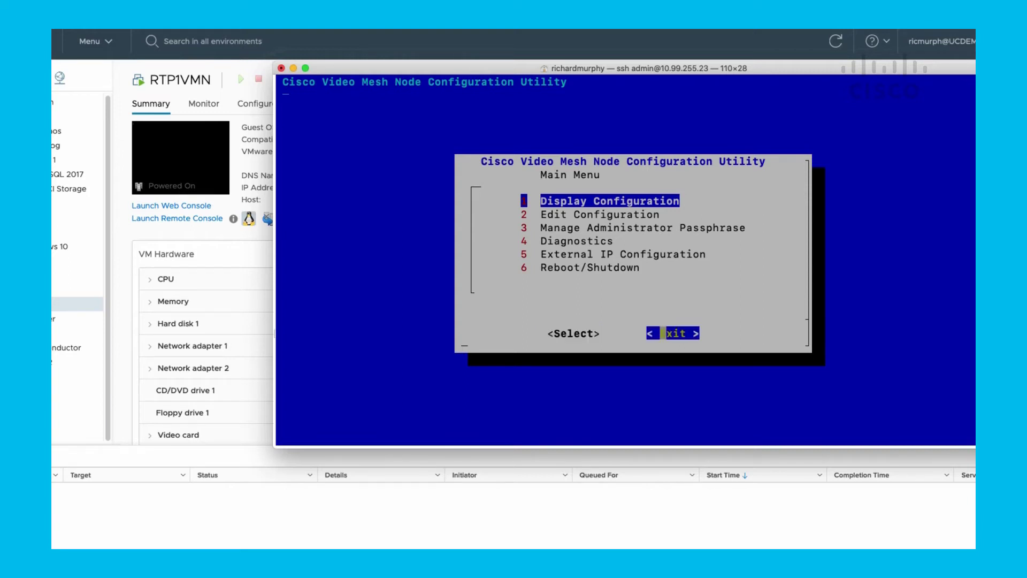
{"action": "key", "text": "Return"}
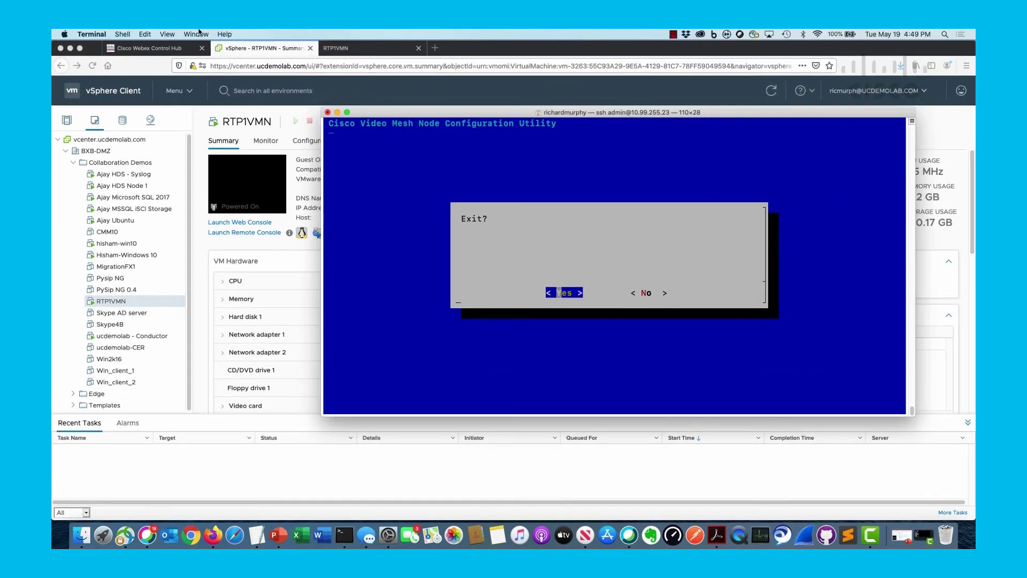
{"action": "left_click", "coordinate": [150, 46]}
Step: Return to Control Hub's Video Mesh clusters and start registering a new node
{"action": "left_click", "coordinate": [150, 46]}
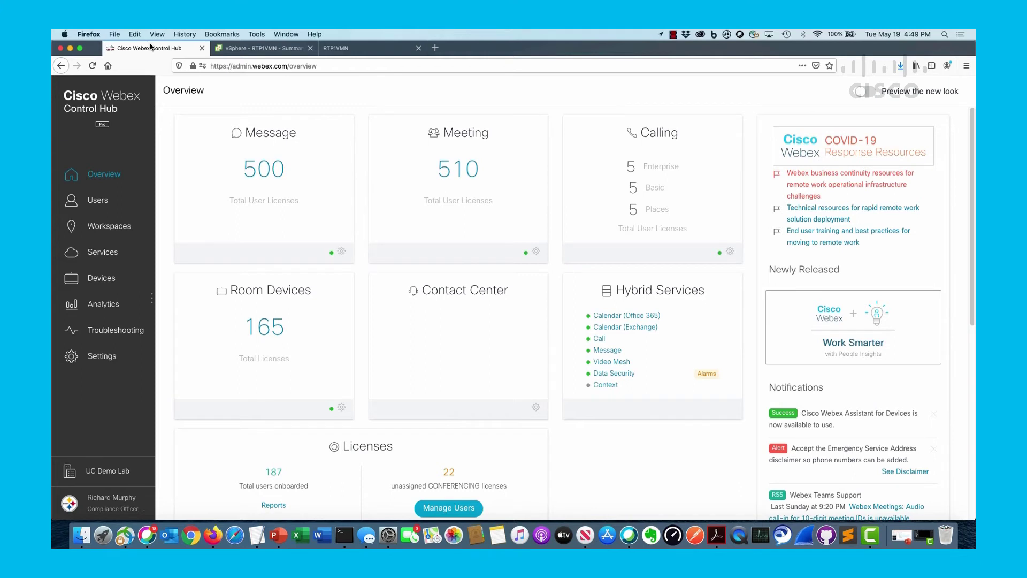
{"action": "left_click", "coordinate": [114, 256]}
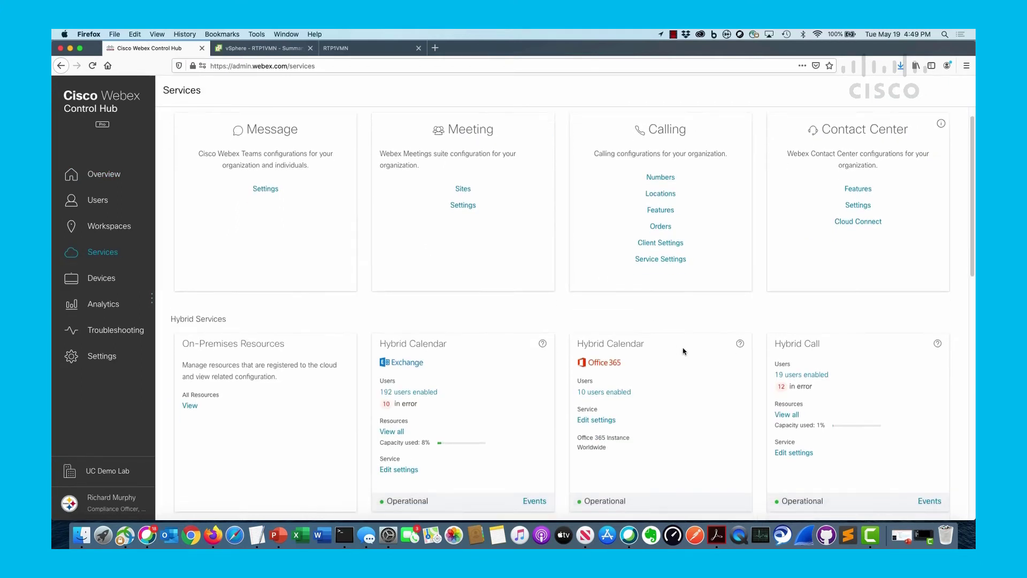
{"action": "scroll", "coordinate": [683, 352], "scroll_direction": "down", "scroll_amount": 6}
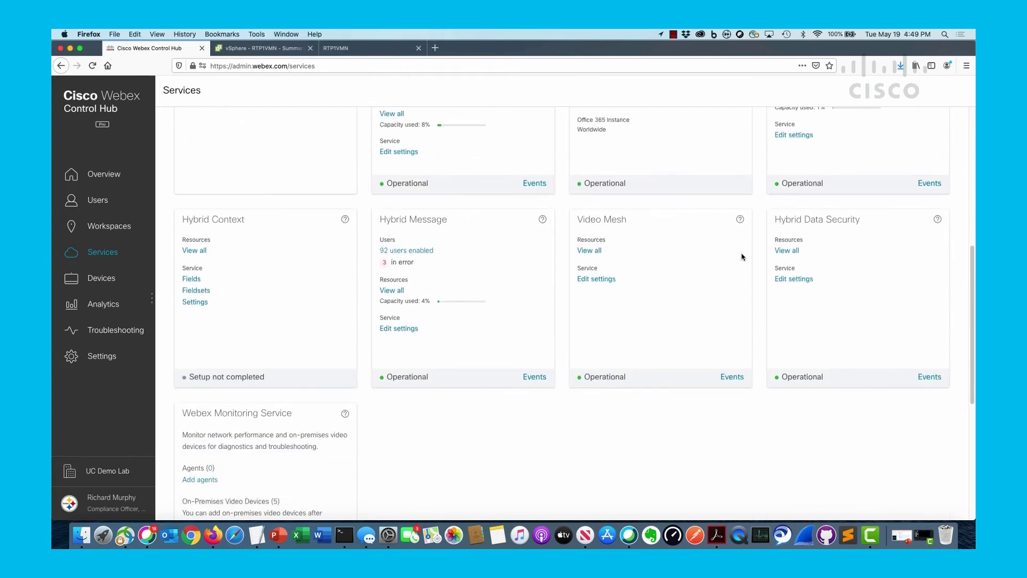
{"action": "left_click", "coordinate": [581, 252]}
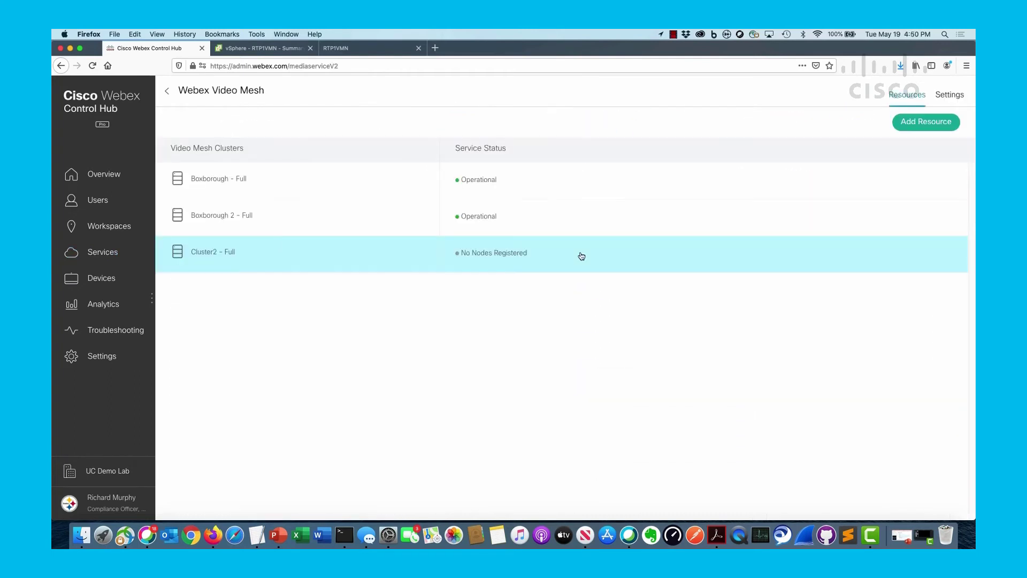
{"action": "left_click", "coordinate": [931, 123]}
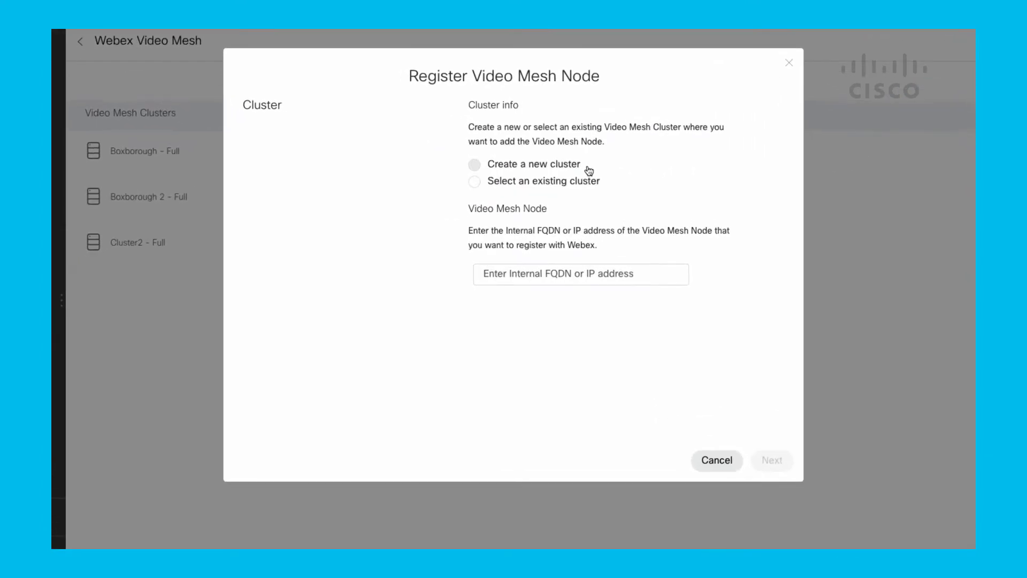
Step: Create a new cluster named 'RTP Cluster' with node address 10.99.255.23
{"action": "left_click", "coordinate": [552, 166]}
{"action": "left_click", "coordinate": [548, 188]}
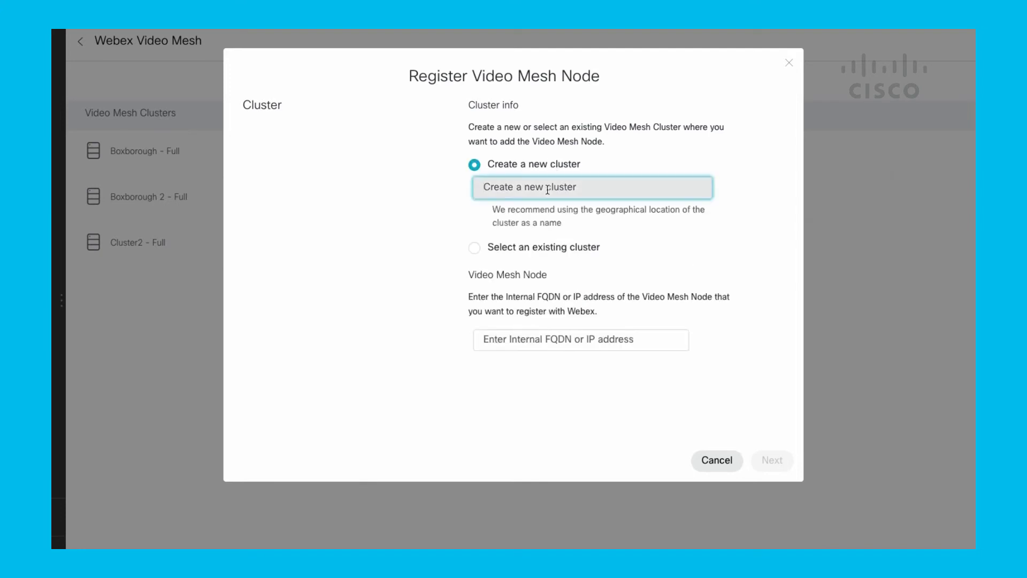
{"action": "type", "text": "RTP Cluster"}
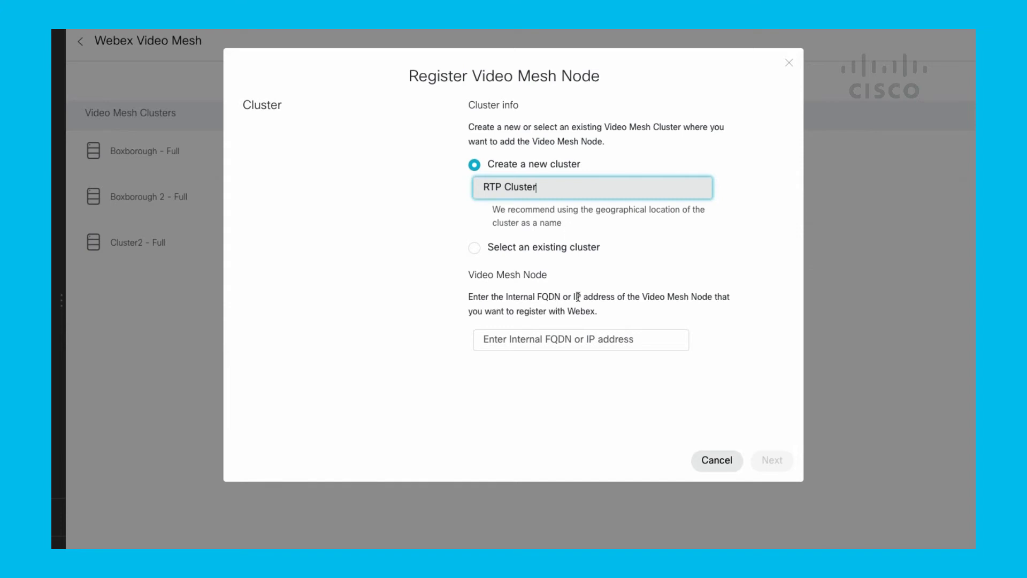
{"action": "left_click", "coordinate": [572, 341]}
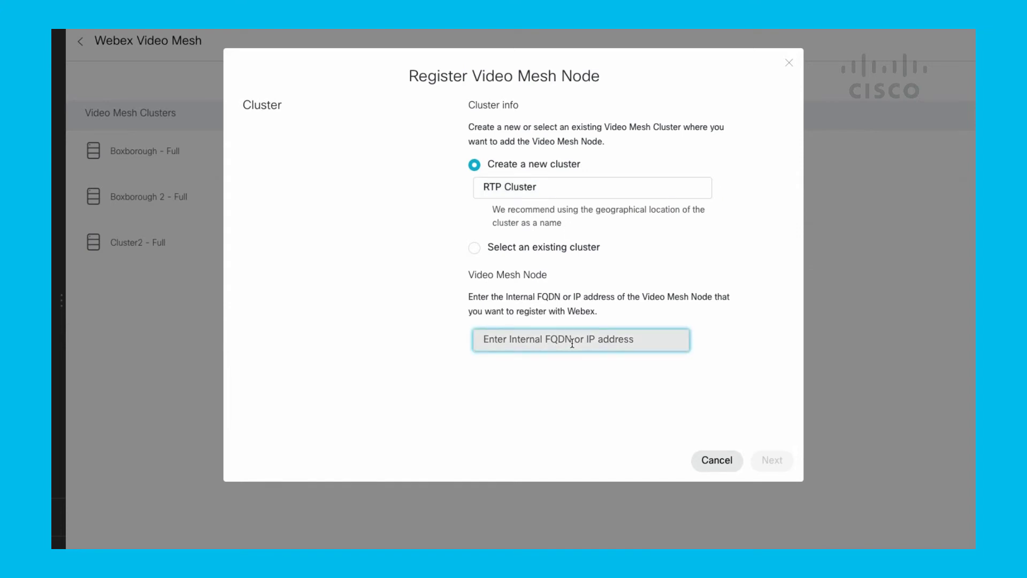
{"action": "type", "text": "10."}
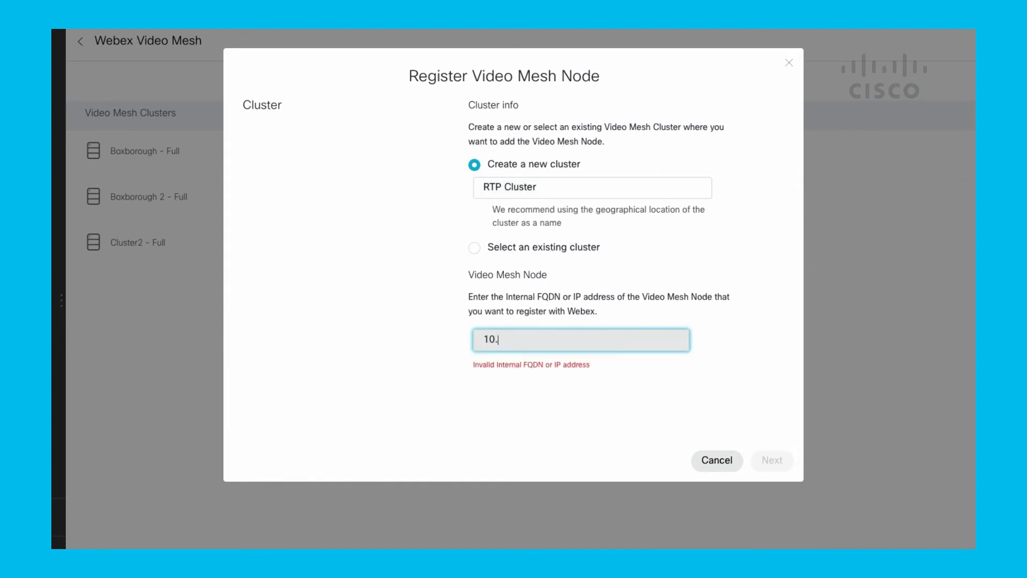
{"action": "type", "text": "99.255.23"}
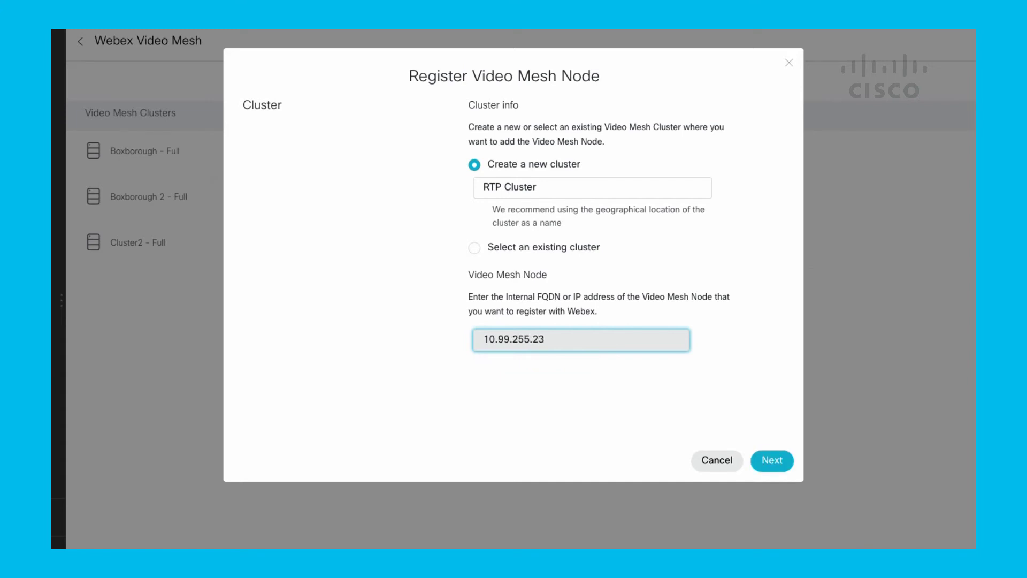
{"action": "left_click", "coordinate": [770, 464]}
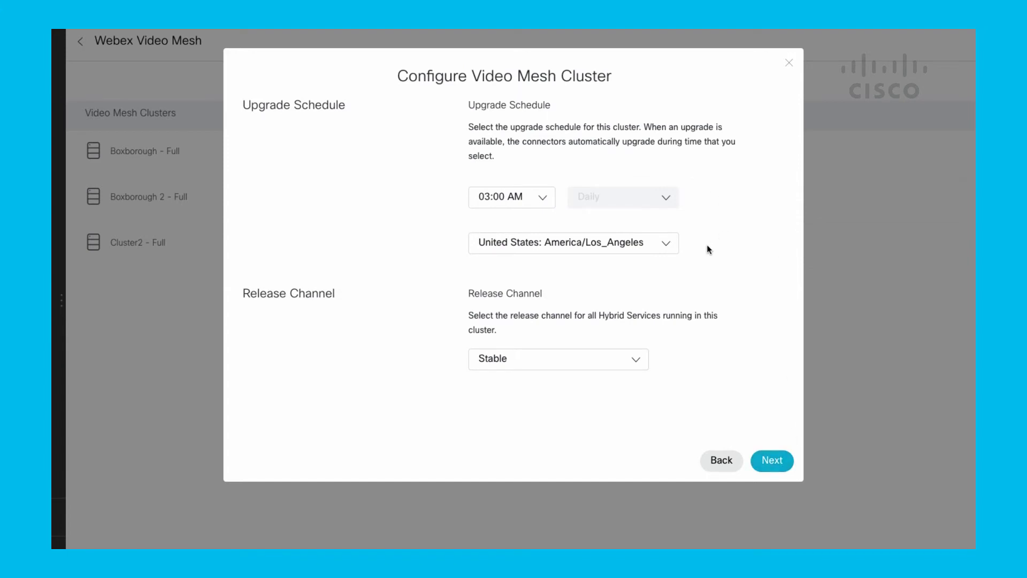
Step: Keep the default upgrade time, time zone and Stable channel, and skip SIP TLS configuration
{"action": "left_click", "coordinate": [551, 203]}
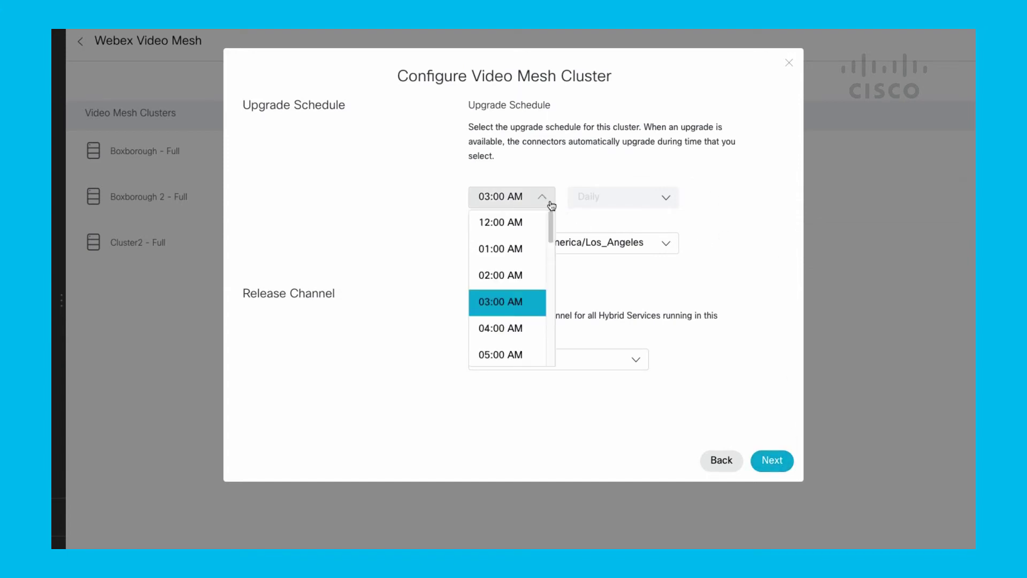
{"action": "left_click", "coordinate": [738, 220]}
{"action": "left_click", "coordinate": [666, 245]}
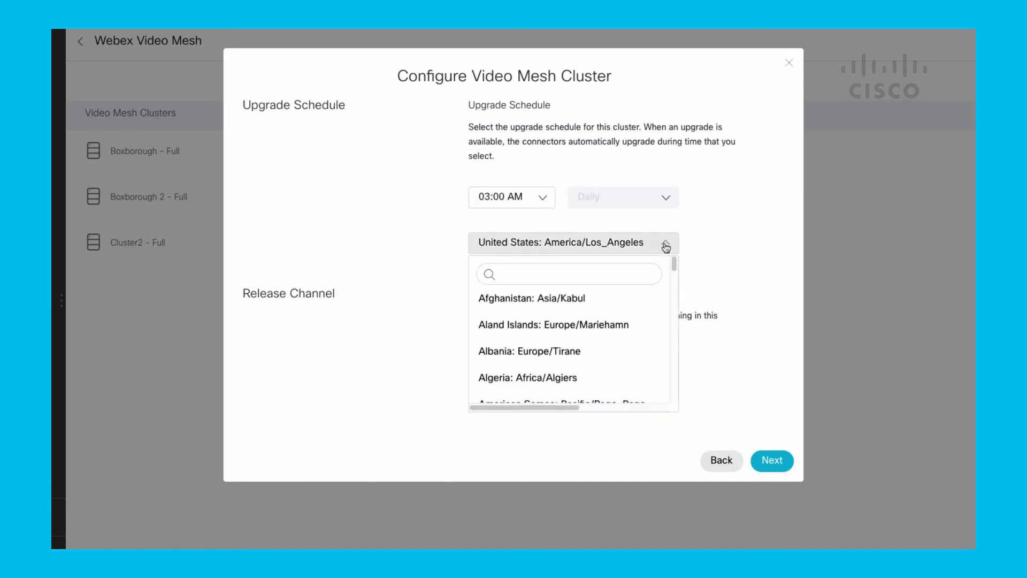
{"action": "left_click", "coordinate": [713, 239]}
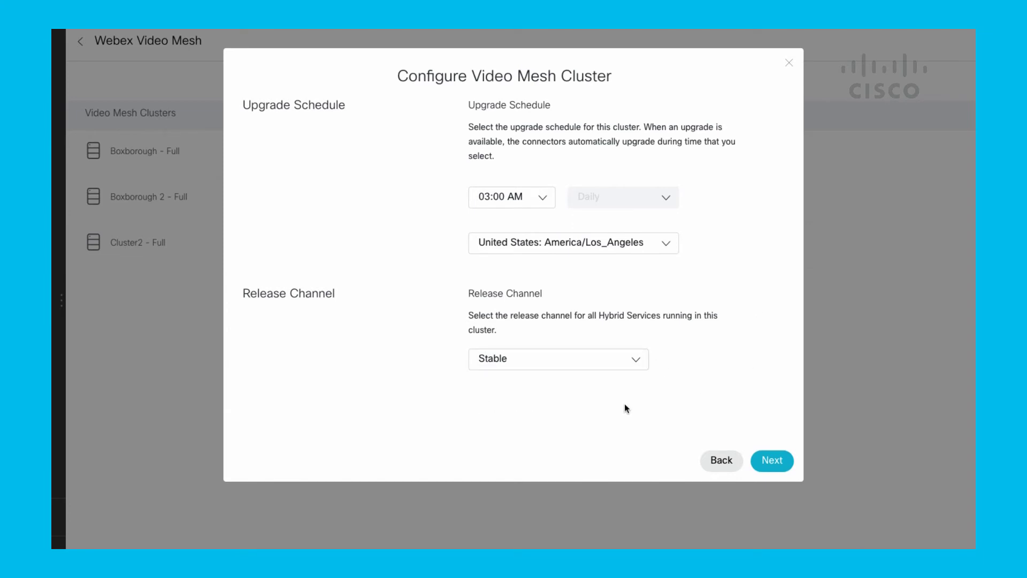
{"action": "left_click", "coordinate": [772, 461]}
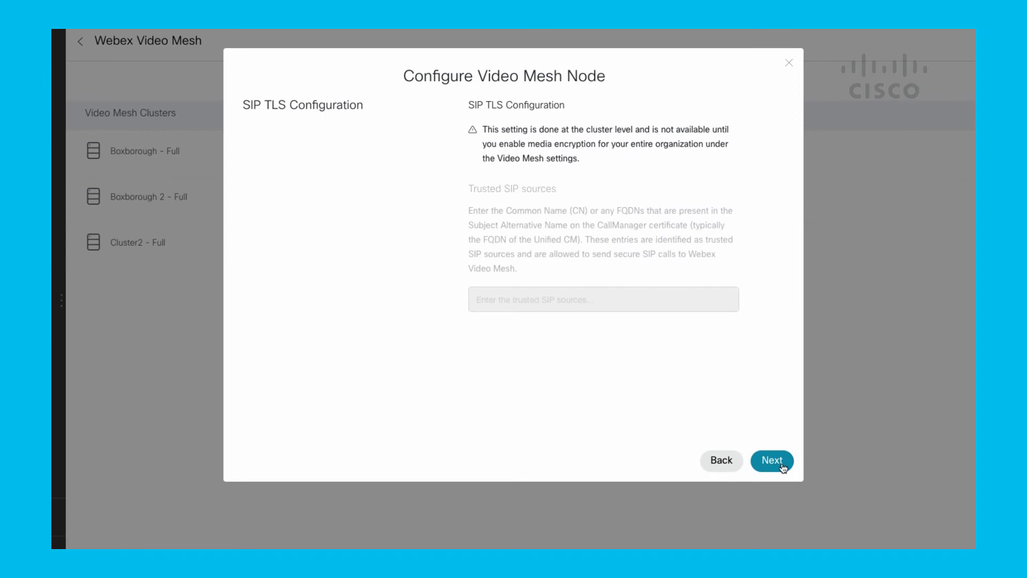
{"action": "left_click", "coordinate": [772, 461]}
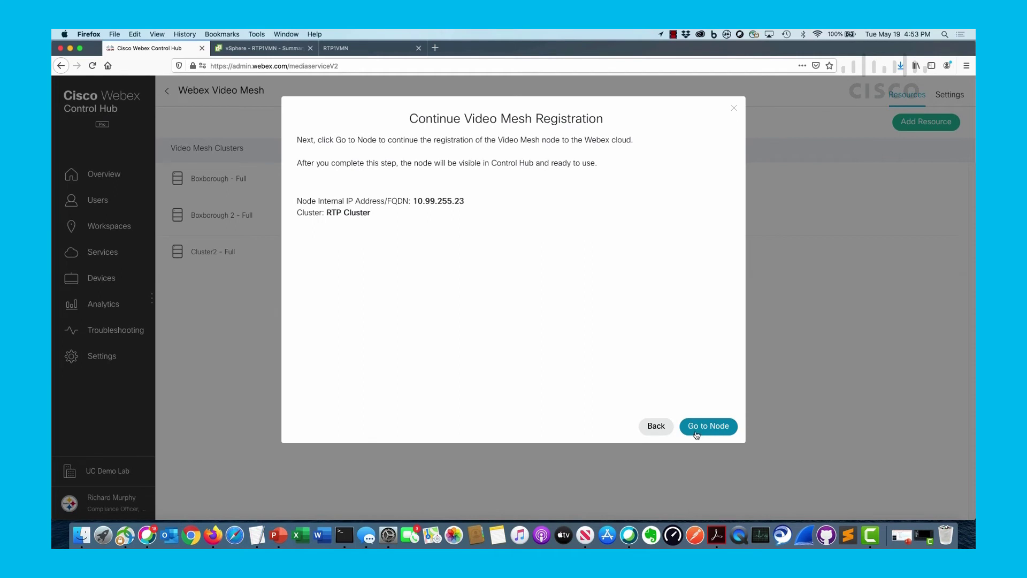
Step: Continue registration on node 10.99.255.23 and accept its self-signed certificate risk
{"action": "left_click", "coordinate": [699, 432]}
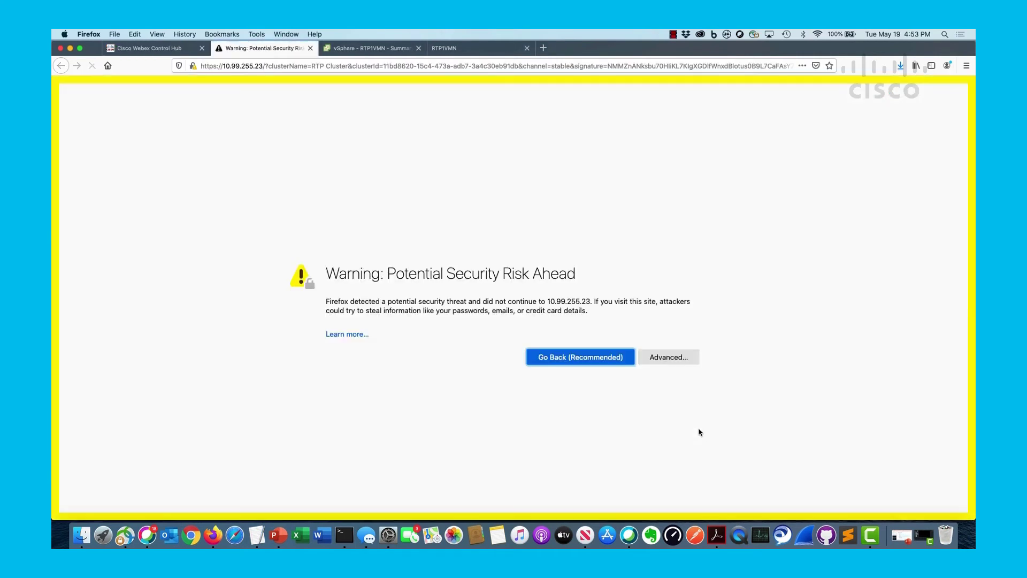
{"action": "left_click", "coordinate": [676, 358]}
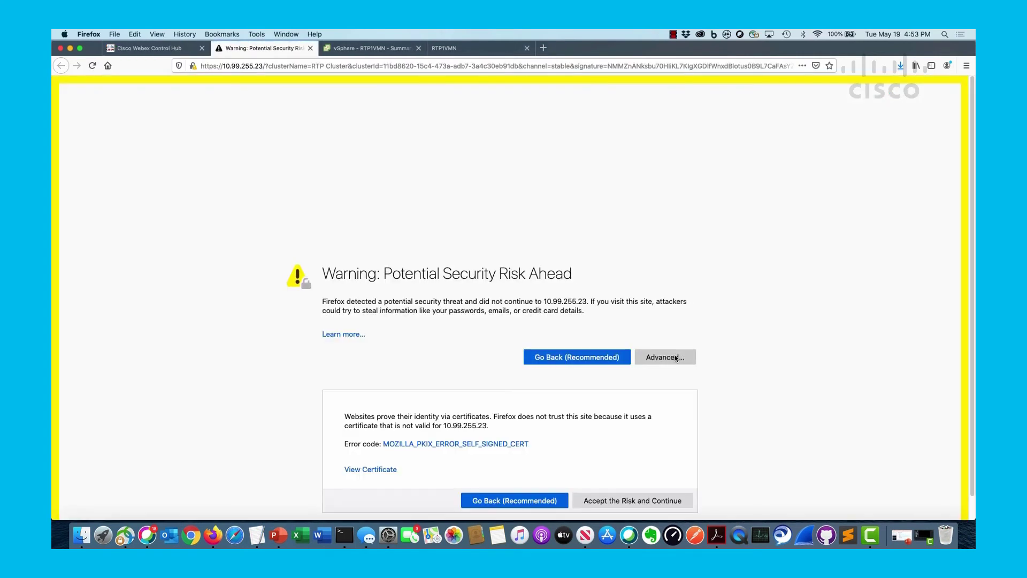
{"action": "left_click", "coordinate": [619, 501]}
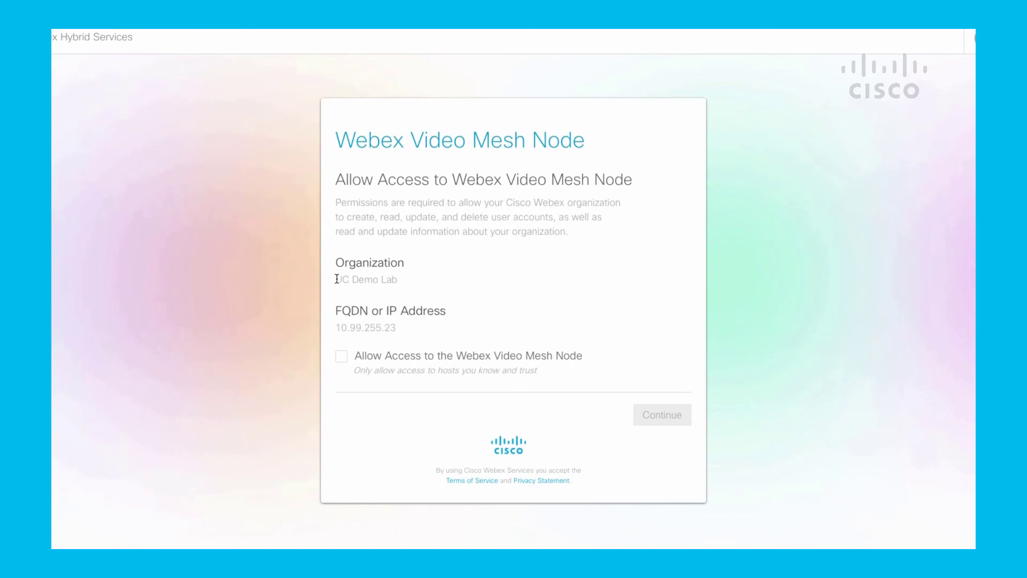
Step: Allow the organization access to Video Mesh node 10.99.255.23 and finish its registration to the Webex Cloud
{"action": "left_click_drag", "start_coordinate": [335, 279], "coordinate": [447, 282]}
{"action": "left_click", "coordinate": [342, 356]}
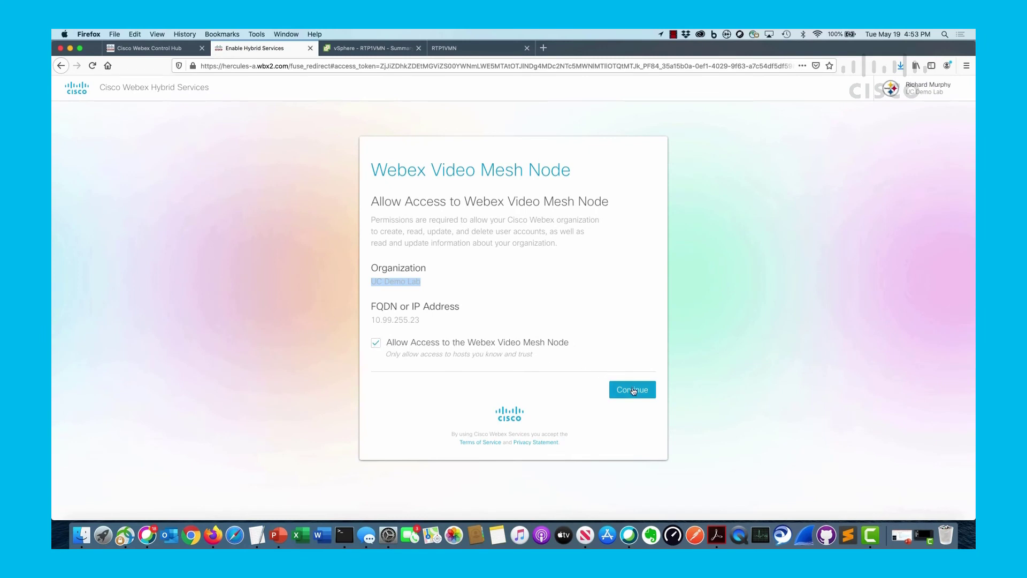
{"action": "left_click", "coordinate": [633, 390]}
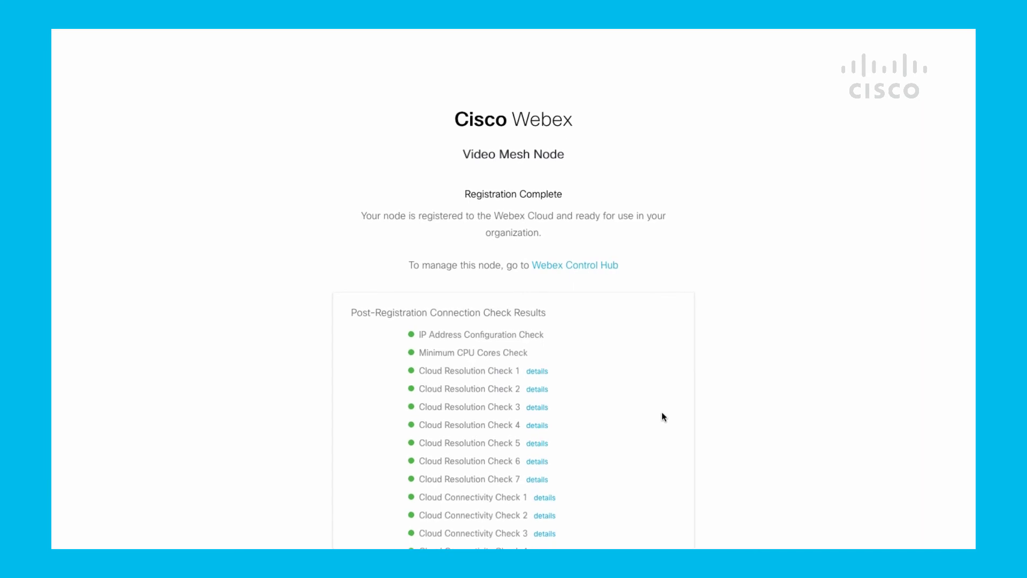
Step: Review the passed connectivity checks, including Cloud Resolution Check 4, then return to Control Hub's Video Mesh clusters
{"action": "scroll", "coordinate": [783, 377], "scroll_direction": "down", "scroll_amount": 3}
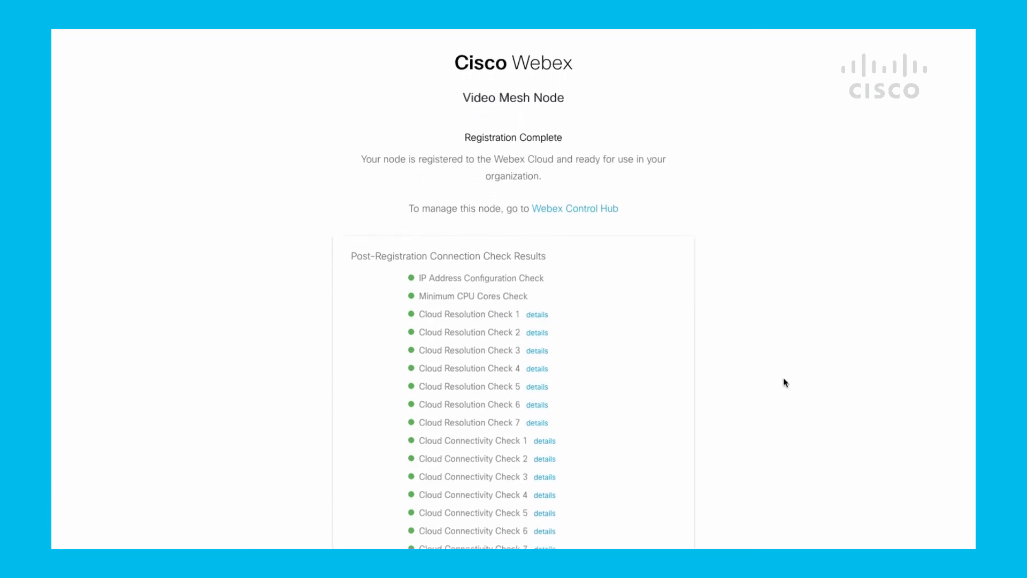
{"action": "scroll", "coordinate": [783, 377], "scroll_direction": "down", "scroll_amount": 4}
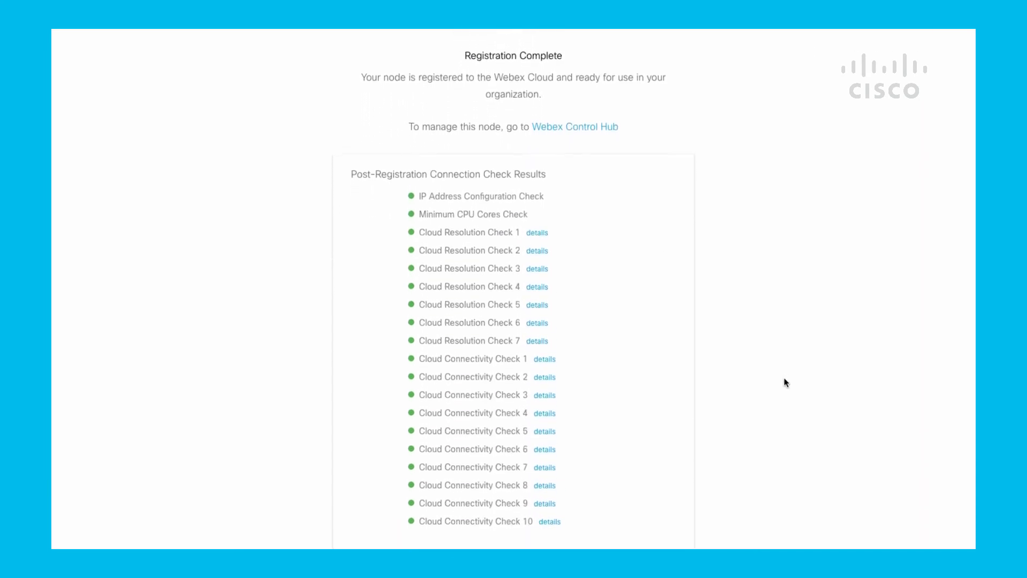
{"action": "scroll", "coordinate": [784, 381], "scroll_direction": "down", "scroll_amount": 1}
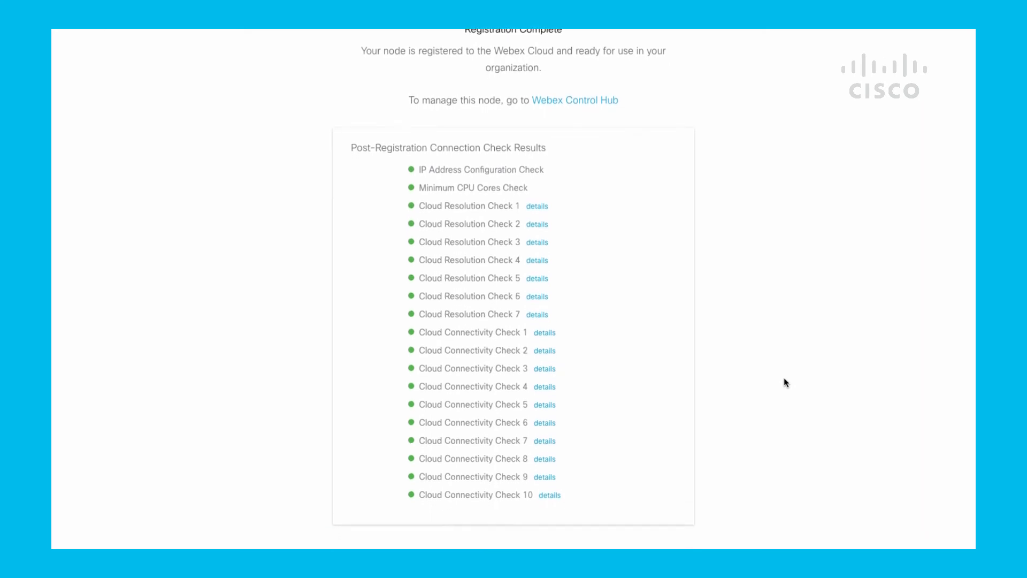
{"action": "scroll", "coordinate": [784, 379], "scroll_direction": "down", "scroll_amount": 1}
{"action": "mouse_move", "coordinate": [538, 185]}
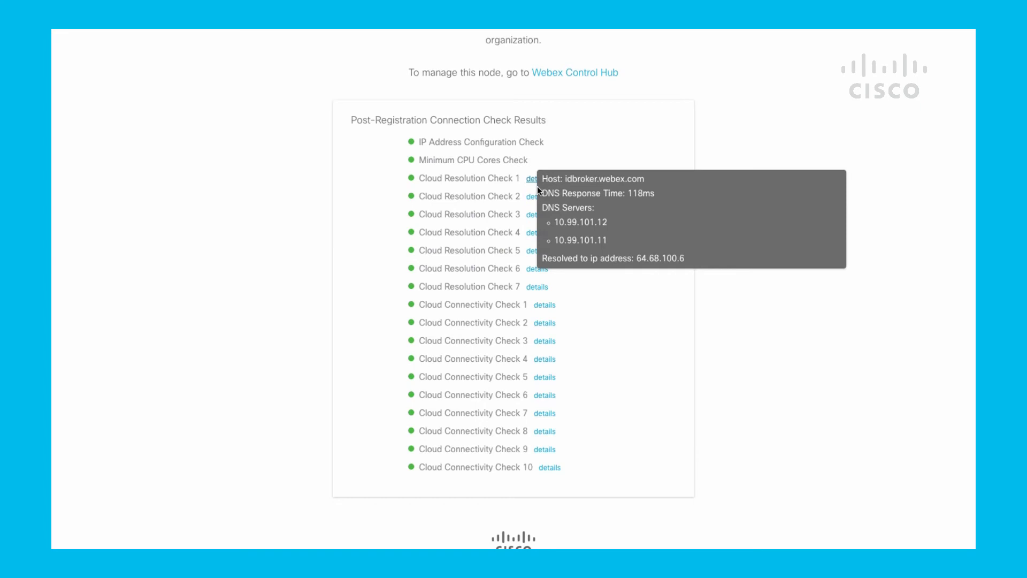
{"action": "left_click_drag", "start_coordinate": [531, 213], "coordinate": [531, 226]}
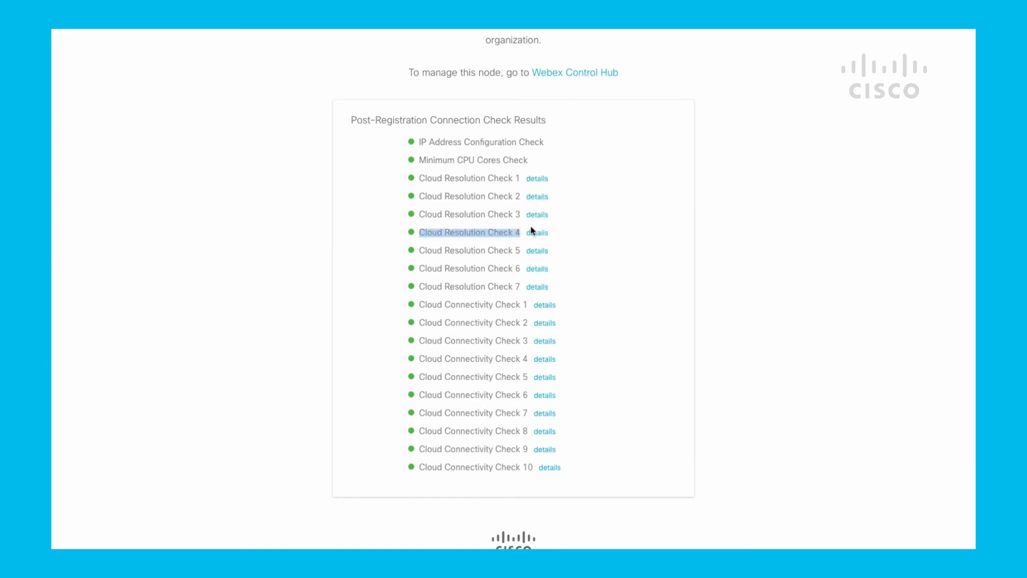
{"action": "mouse_move", "coordinate": [533, 230]}
{"action": "scroll", "coordinate": [822, 218], "scroll_direction": "down", "scroll_amount": 1}
{"action": "scroll", "coordinate": [802, 197], "scroll_direction": "up", "scroll_amount": 2}
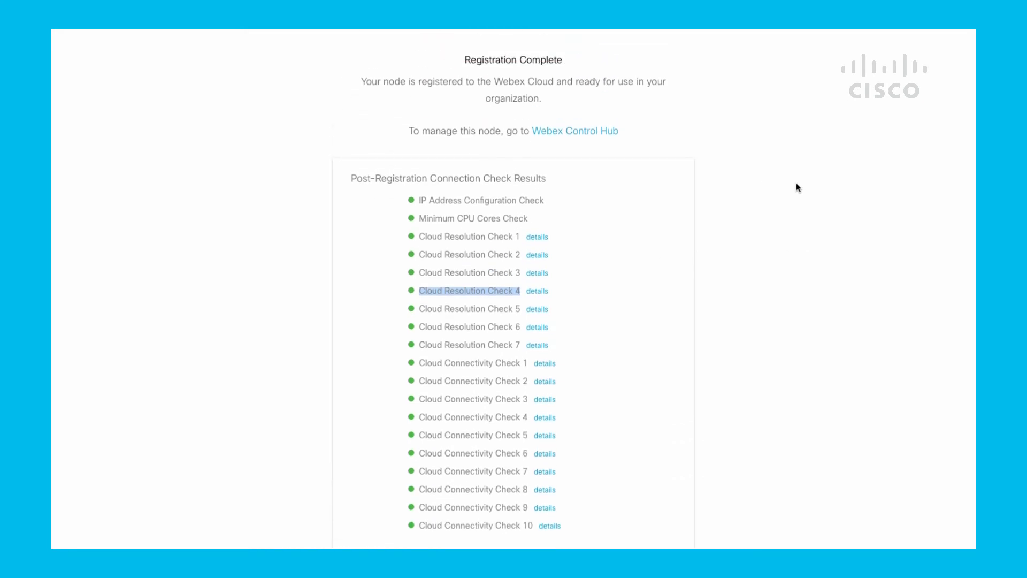
{"action": "left_click", "coordinate": [584, 134]}
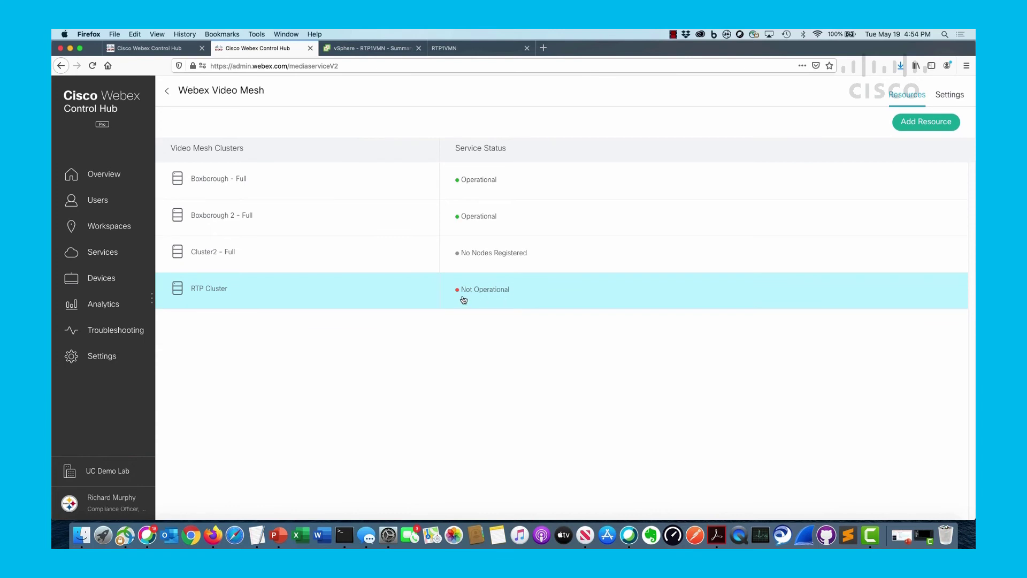
Step: Open RTP Cluster and its Video Mesh node to confirm the node shows Installing
{"action": "left_click", "coordinate": [505, 299]}
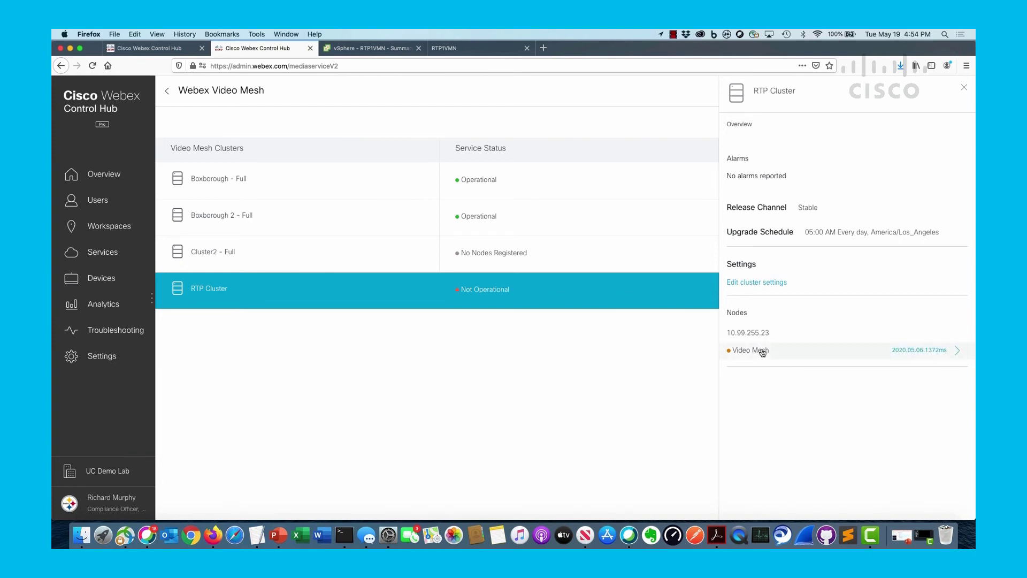
{"action": "left_click", "coordinate": [762, 350]}
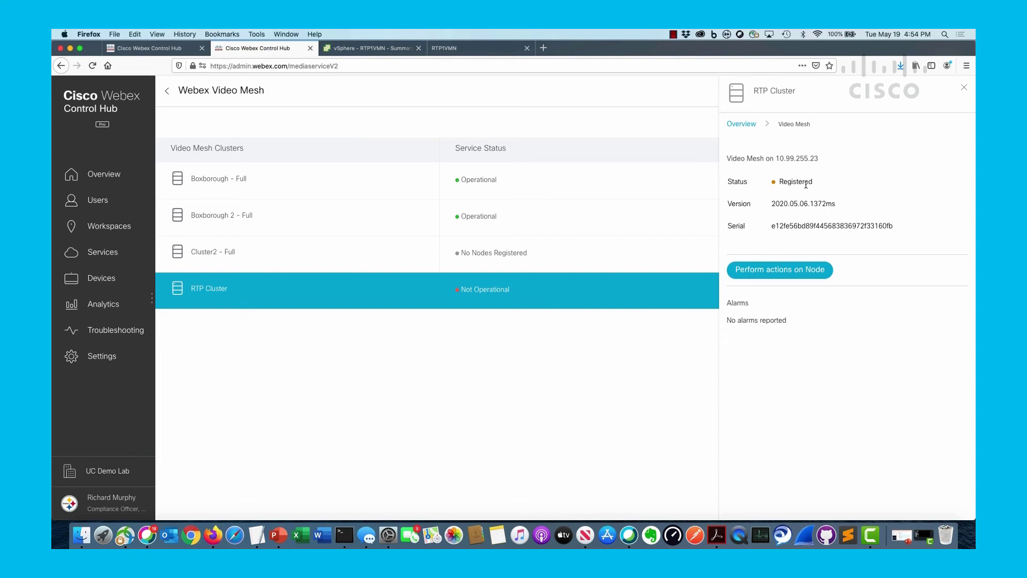
{"action": "left_click", "coordinate": [604, 298]}
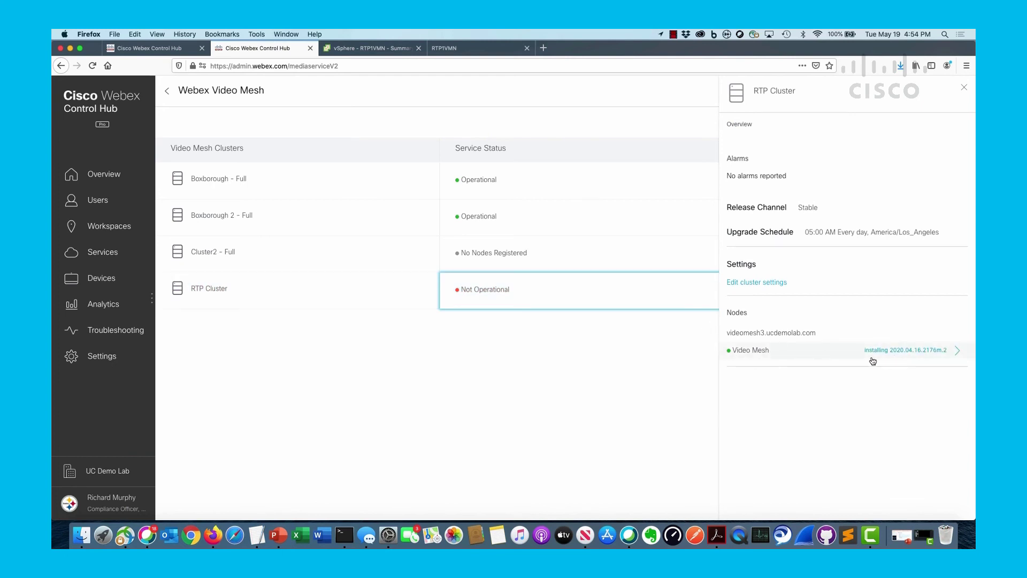
{"action": "left_click", "coordinate": [921, 357]}
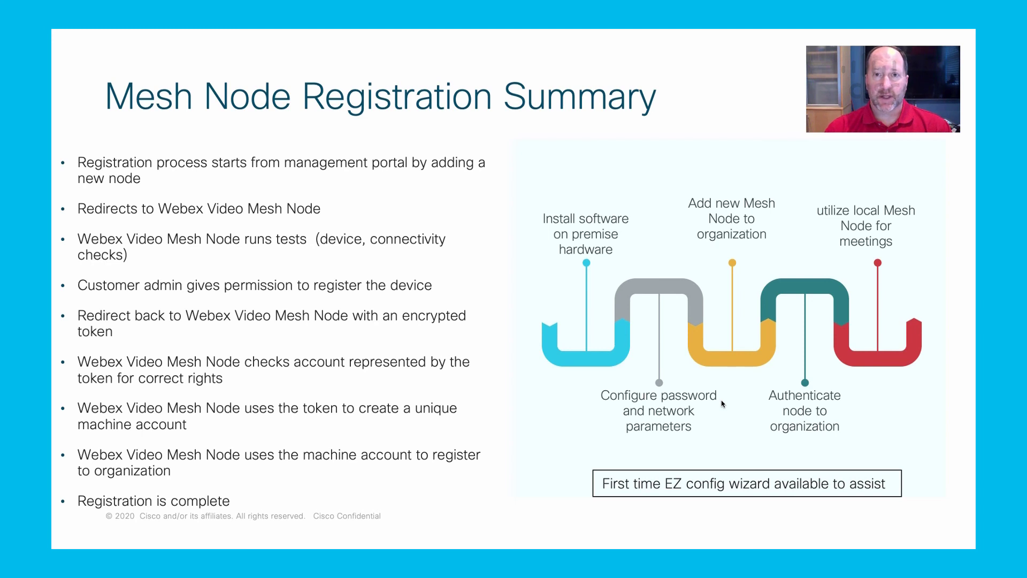
Step: Advance the deck from the registration summary to the Reference Links slide
{"action": "key", "text": "Right"}
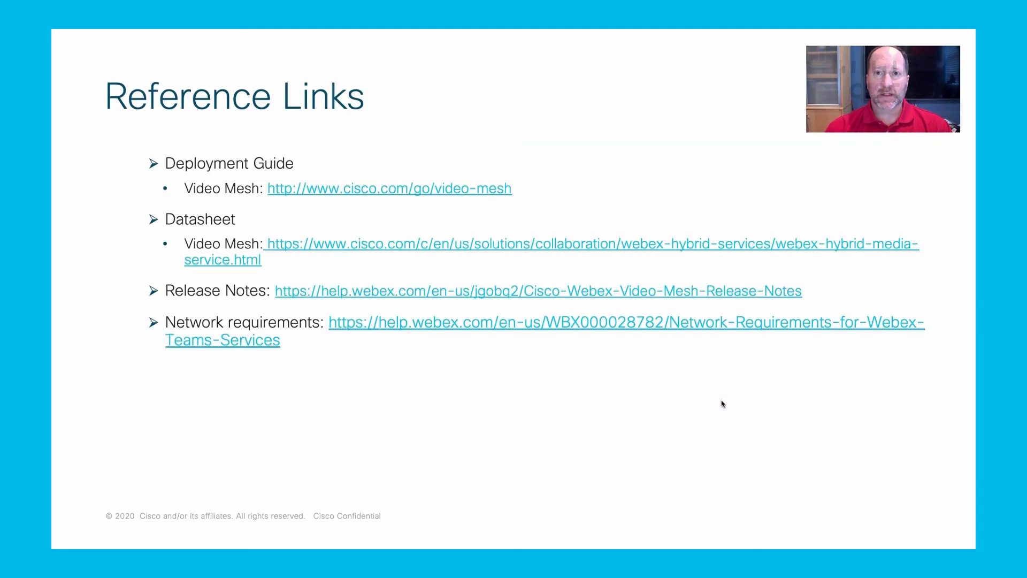